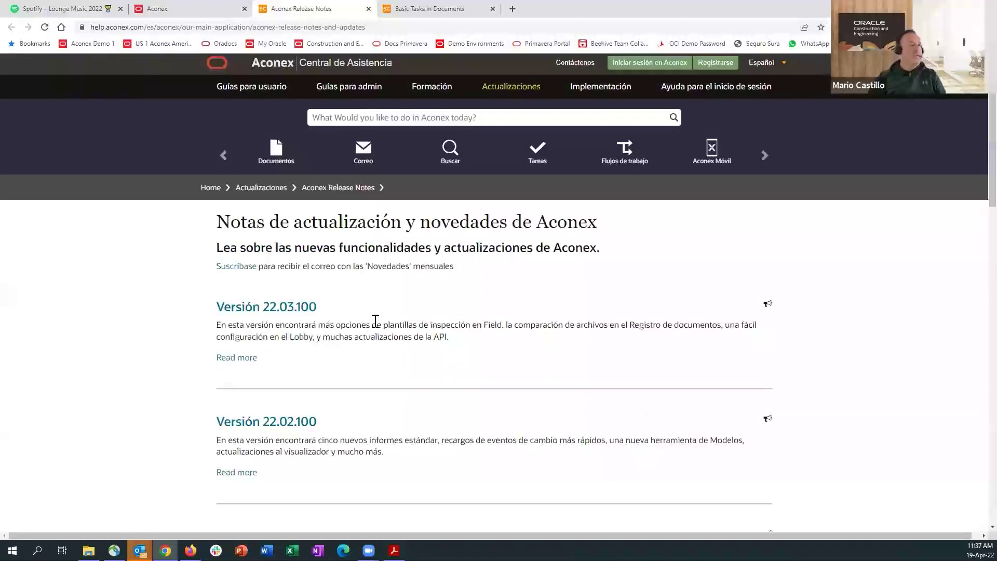
# - Open the release notes for Versión 22.03.100 and read through its audience, update dates and module changes
pyautogui.scroll(-2, 375, 321)
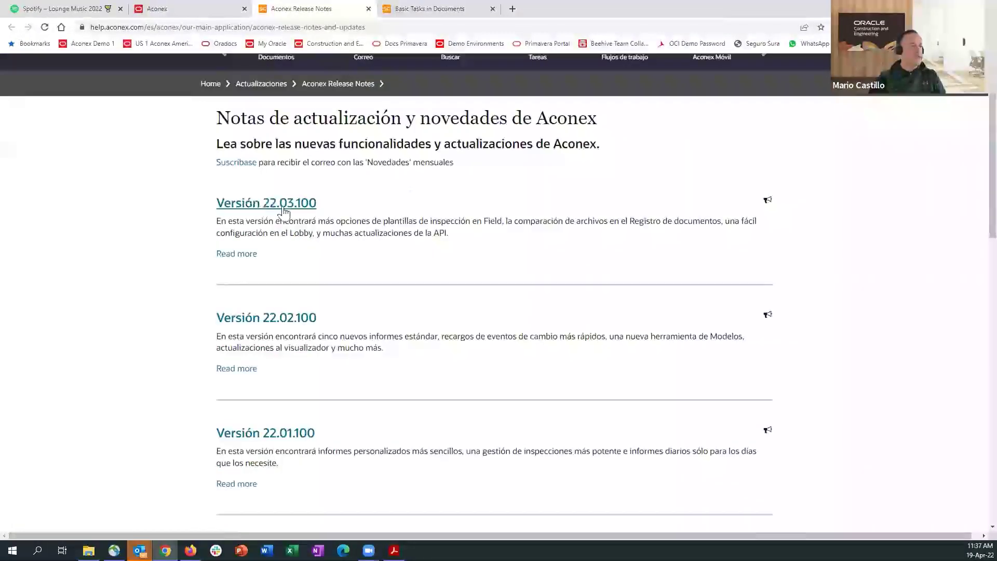
pyautogui.click(284, 207)
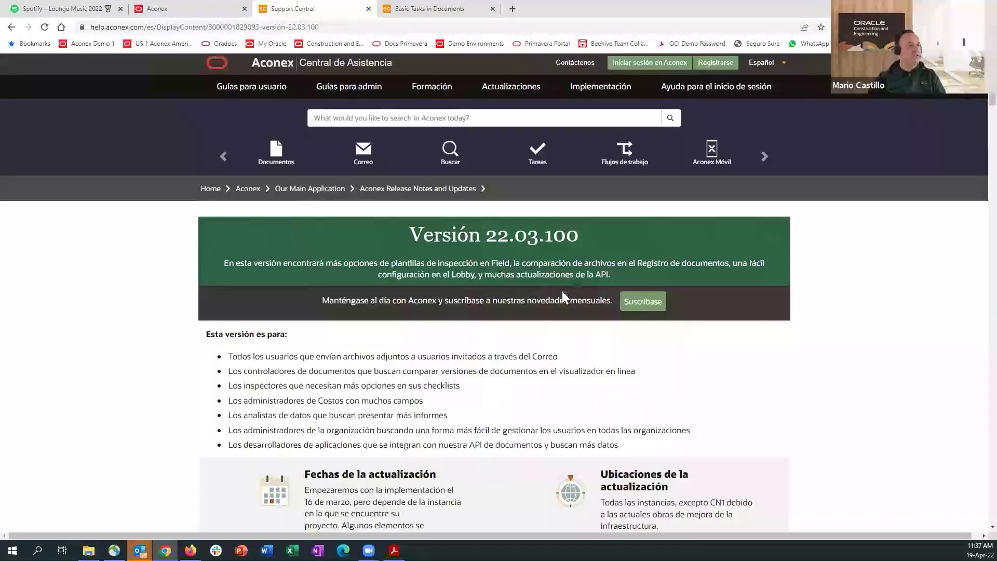
pyautogui.scroll(-6, 531, 269)
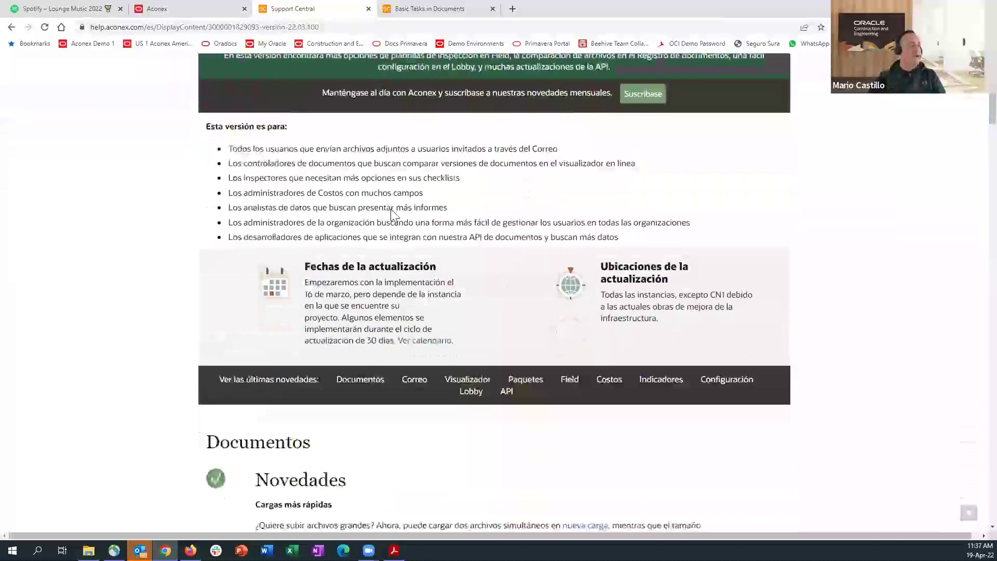
pyautogui.scroll(-10, 342, 304)
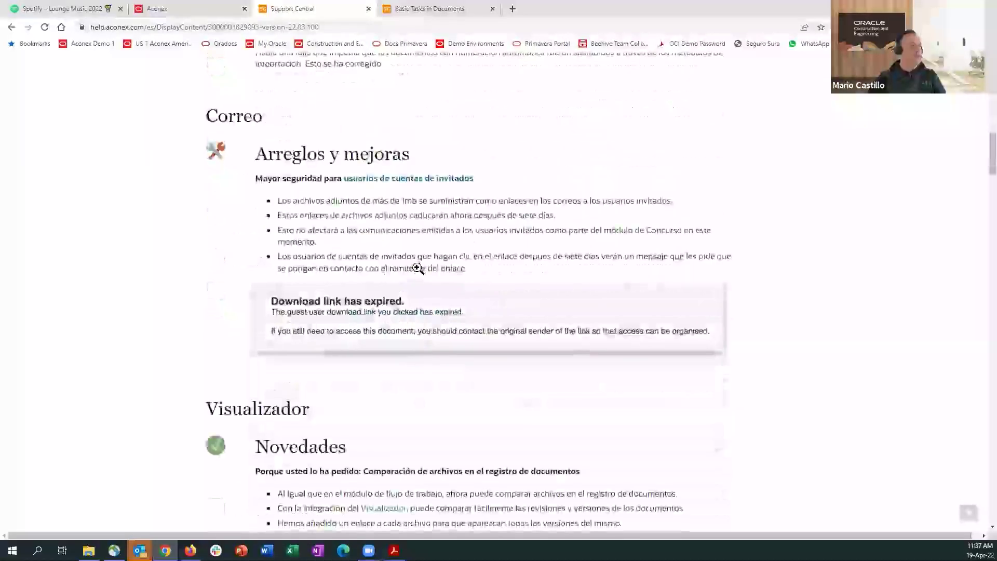
pyautogui.scroll(-7, 419, 304)
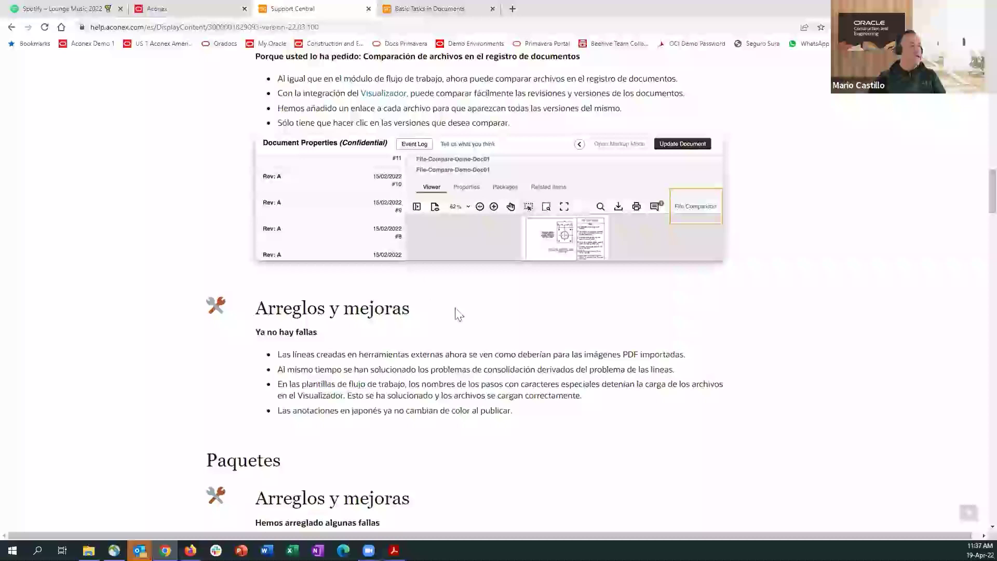
pyautogui.scroll(-4, 456, 347)
pyautogui.scroll(20, 442, 340)
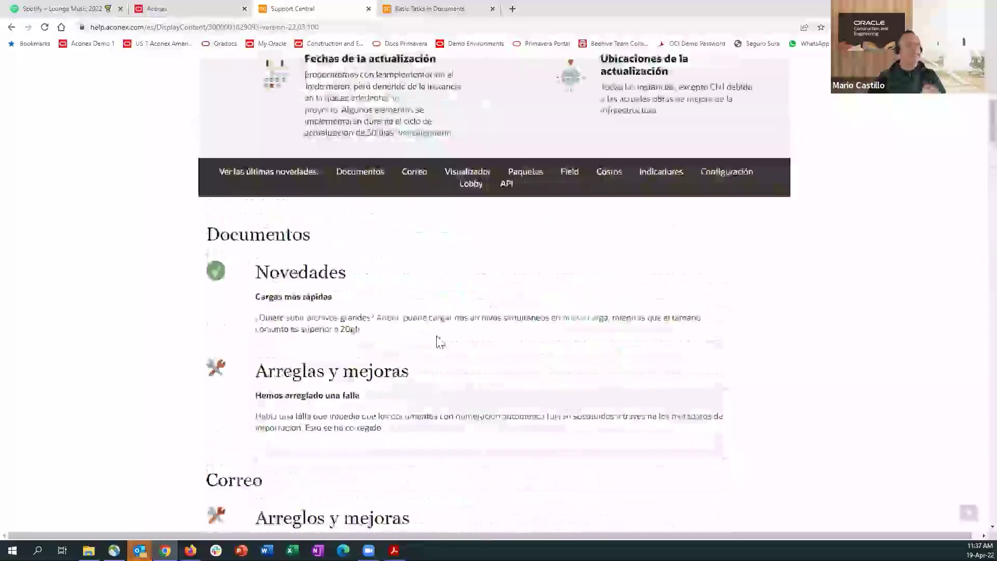
pyautogui.scroll(3, 457, 338)
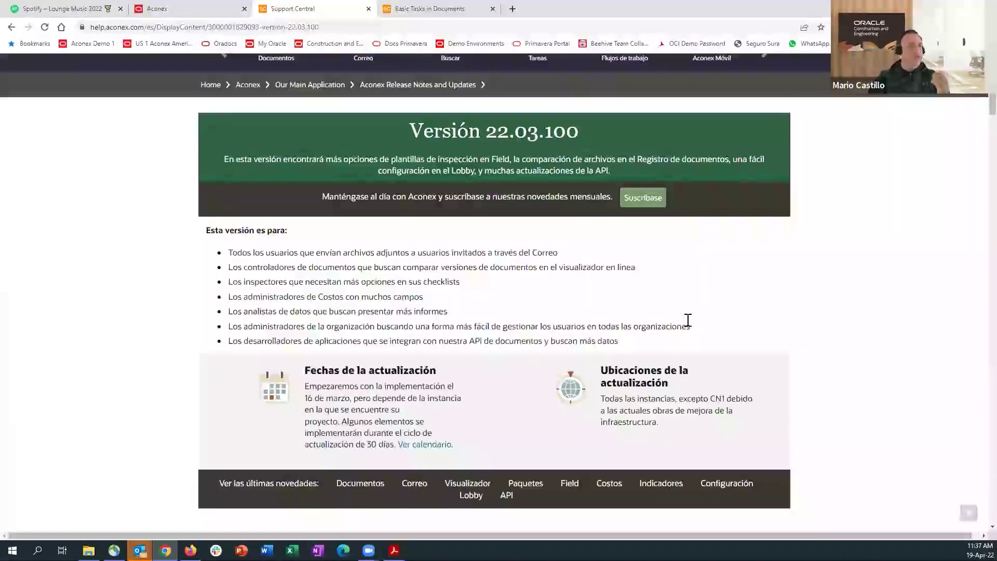
# - Return to the Five Star Demo task overview and set the page zoom to 110%
pyautogui.click(210, 8)
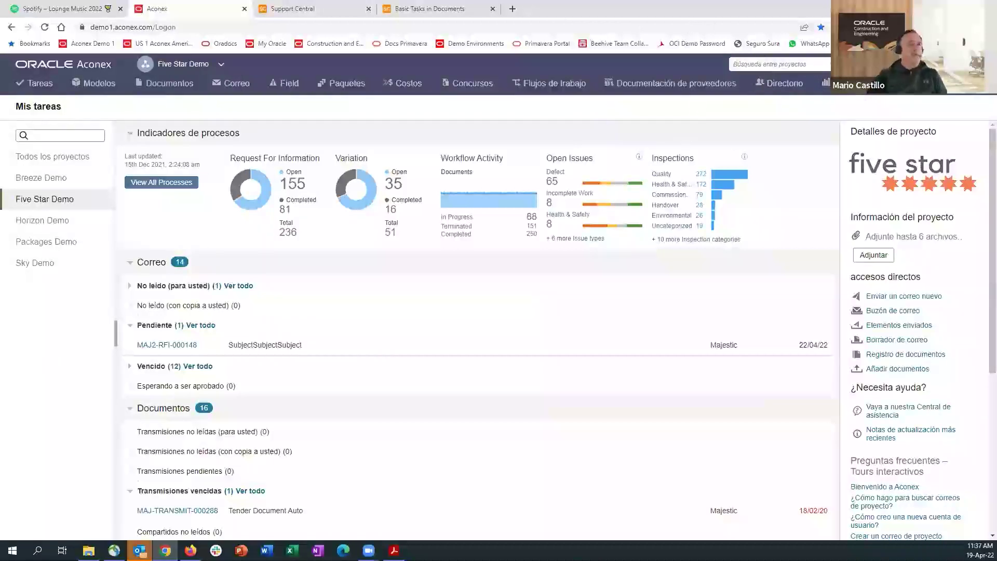
pyautogui.click(990, 27)
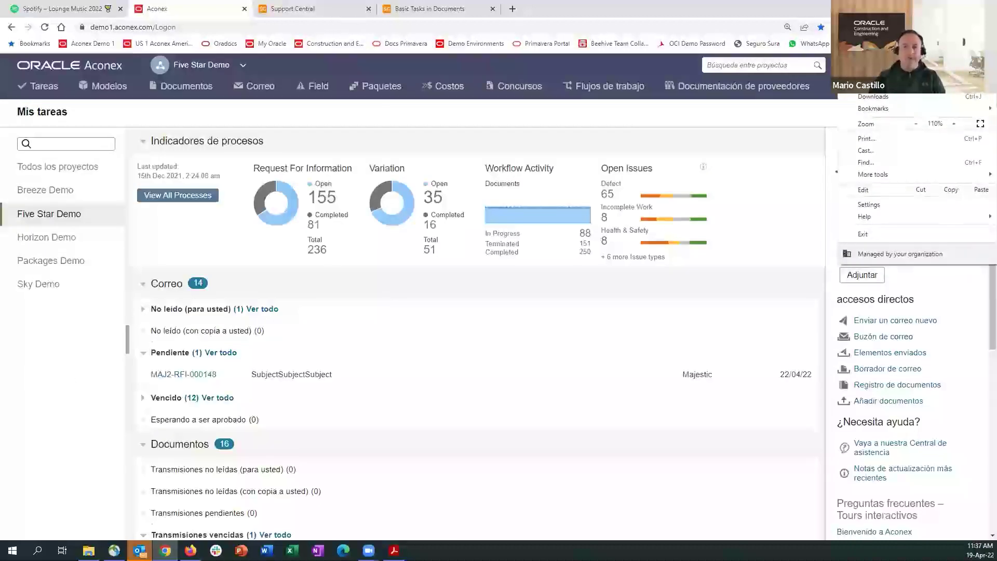
pyautogui.press('Escape')
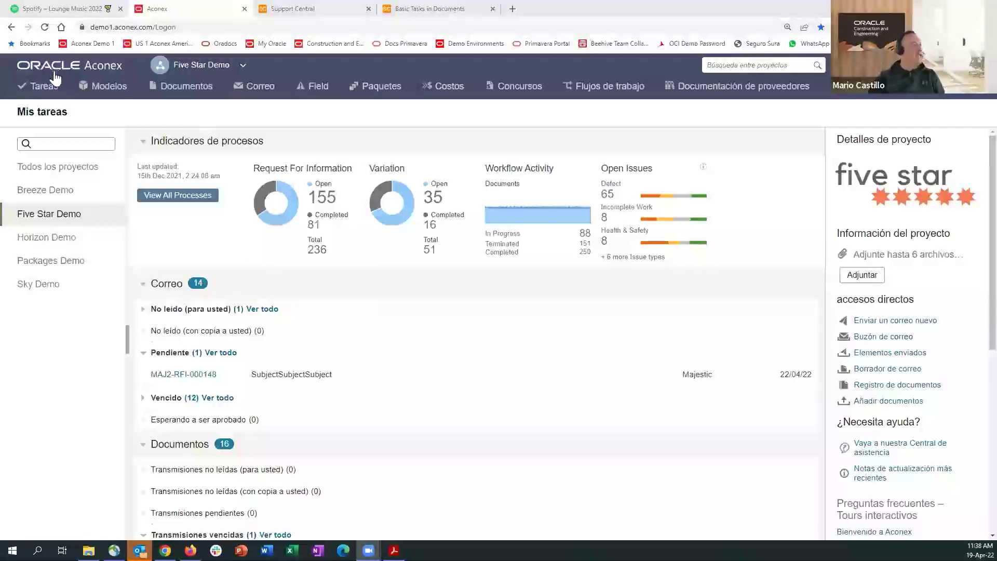
# - Review the available projects and the options offered by each module, including Modelos, Documentos, Correo, Field, Paquetes, Costos and Flujos de trabajo
pyautogui.click(240, 66)
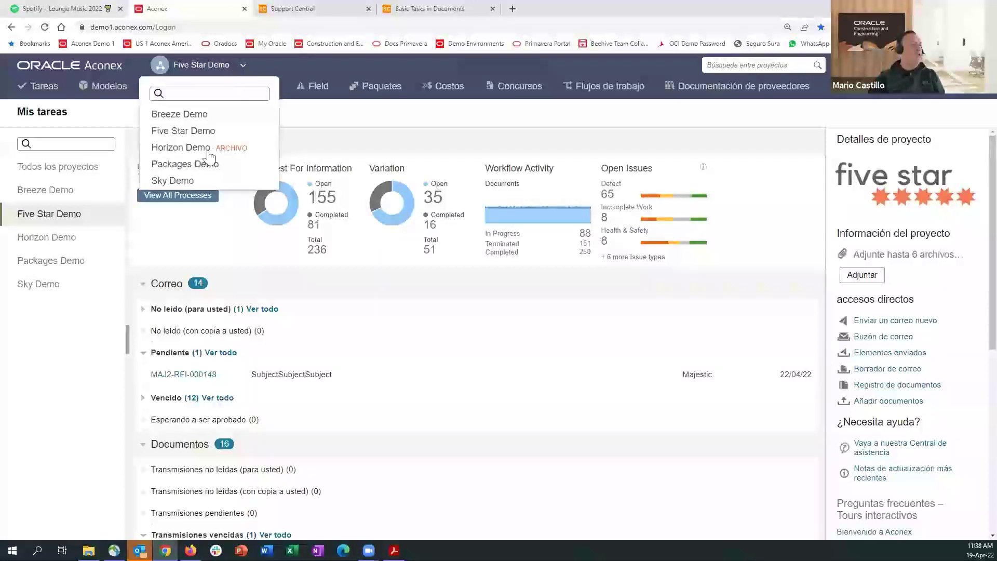
pyautogui.click(328, 72)
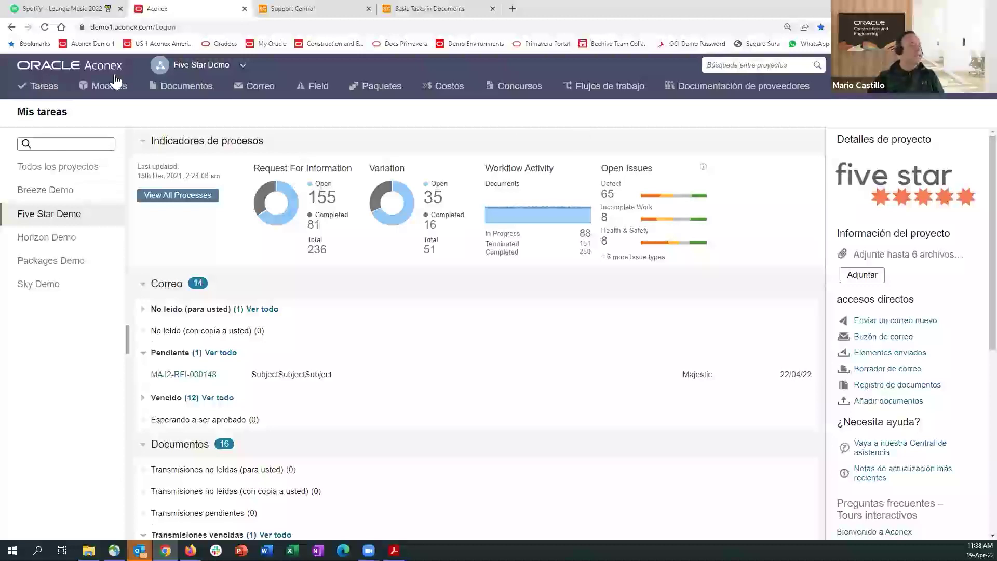
pyautogui.click(131, 92)
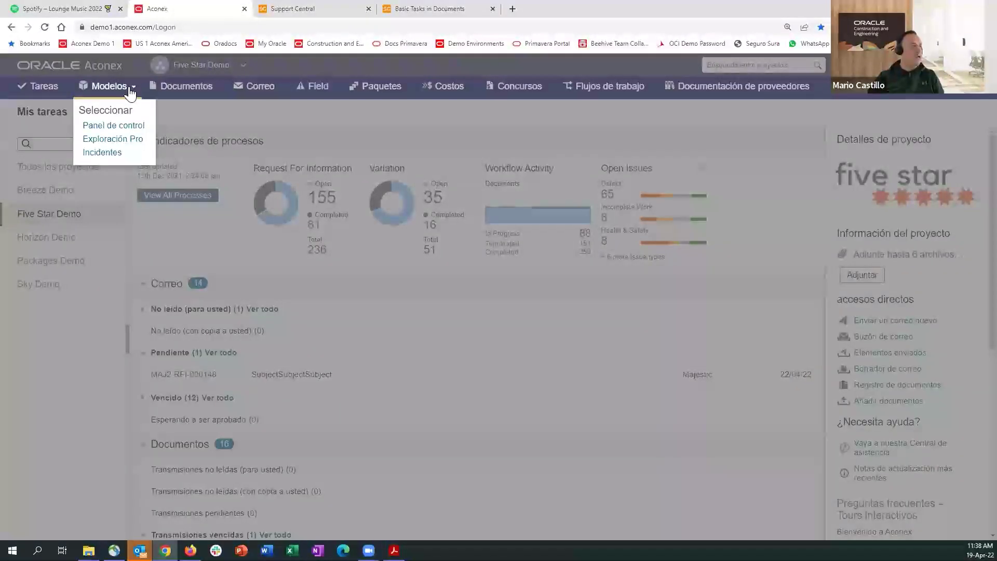
pyautogui.click(161, 89)
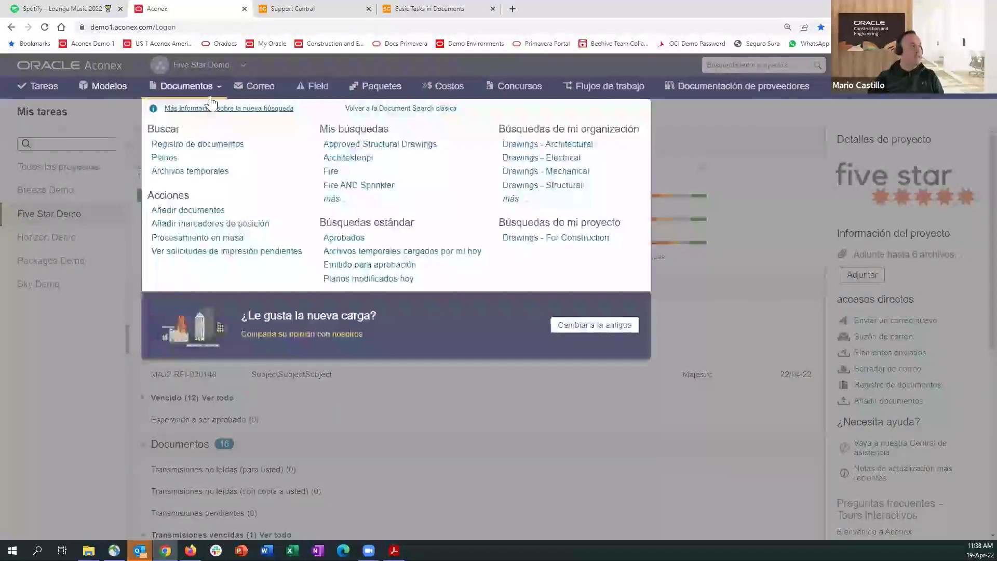
pyautogui.click(254, 94)
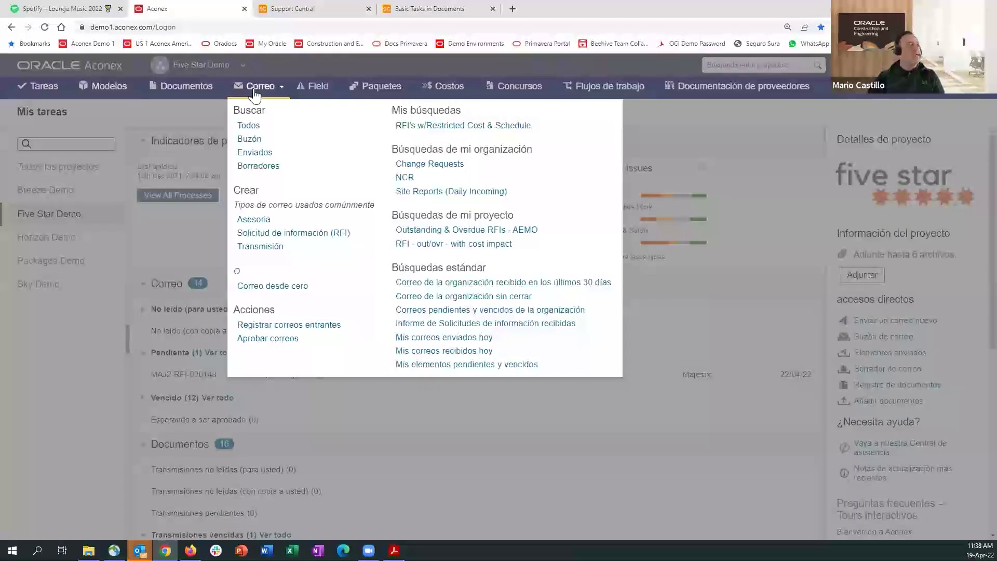
pyautogui.click(316, 94)
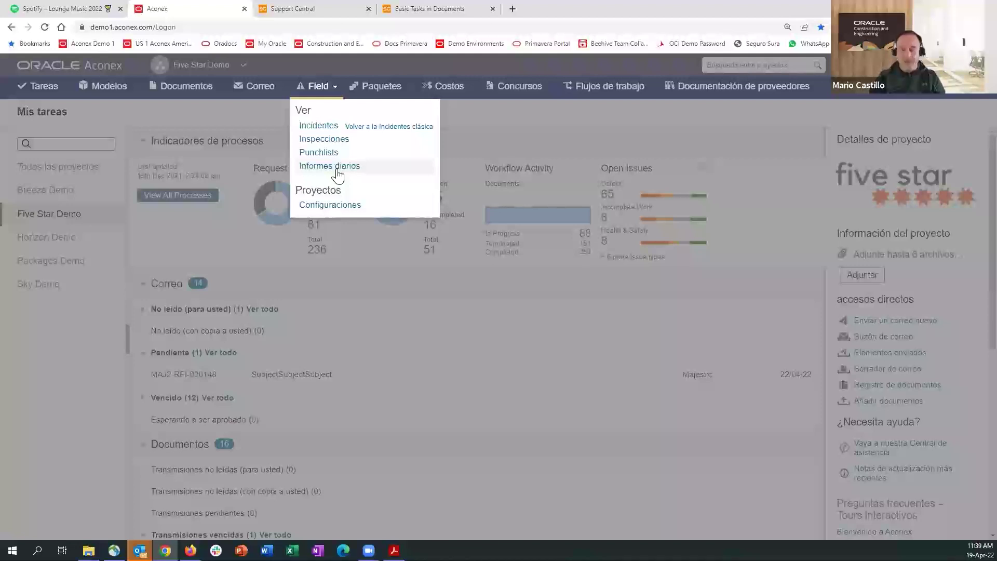
pyautogui.moveTo(382, 86)
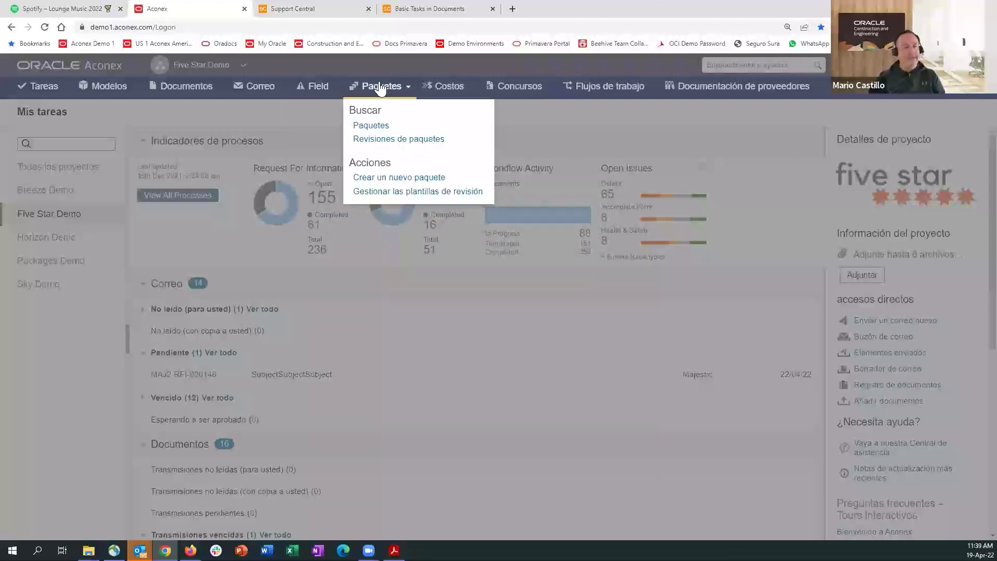
pyautogui.moveTo(431, 97)
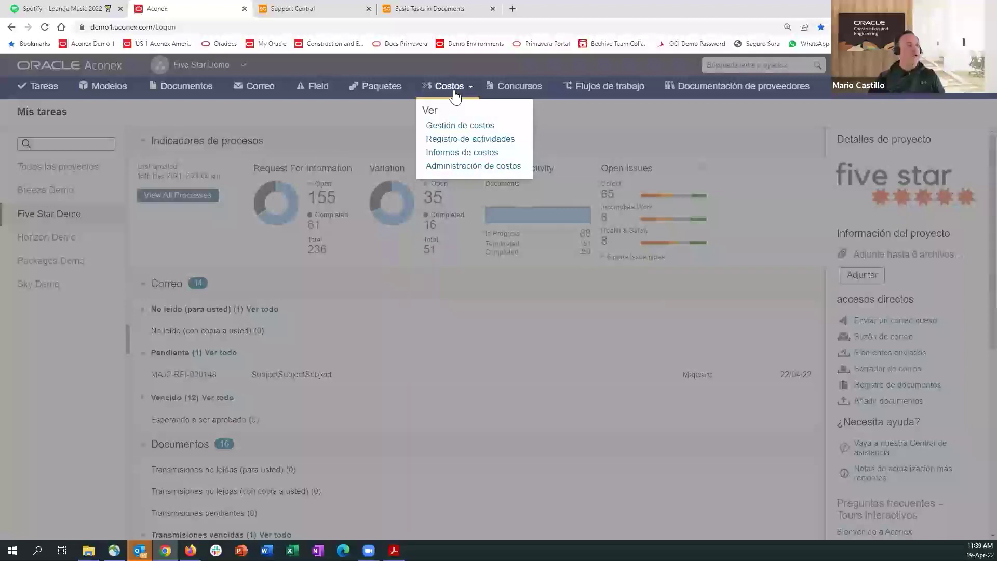
pyautogui.moveTo(535, 101)
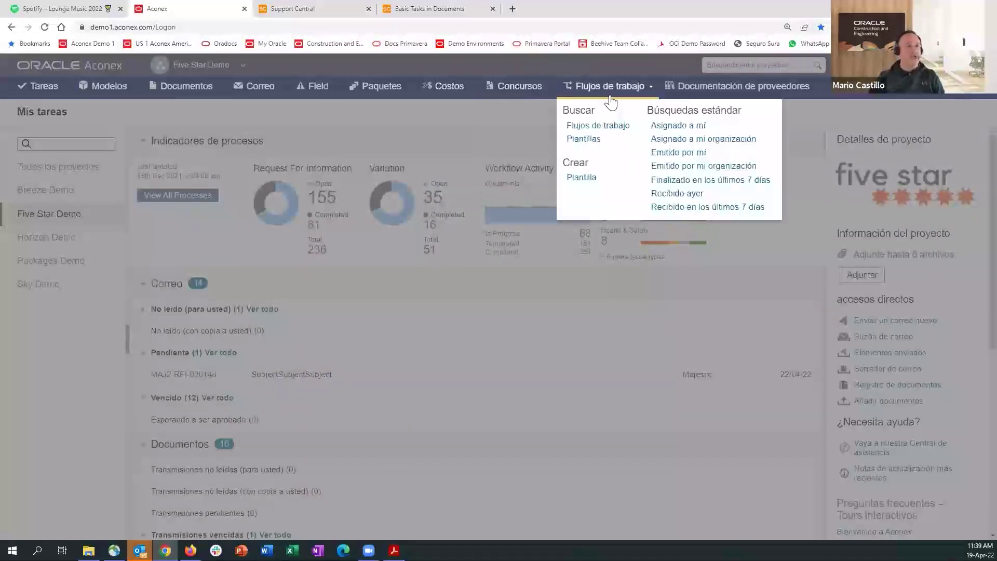
pyautogui.moveTo(625, 95)
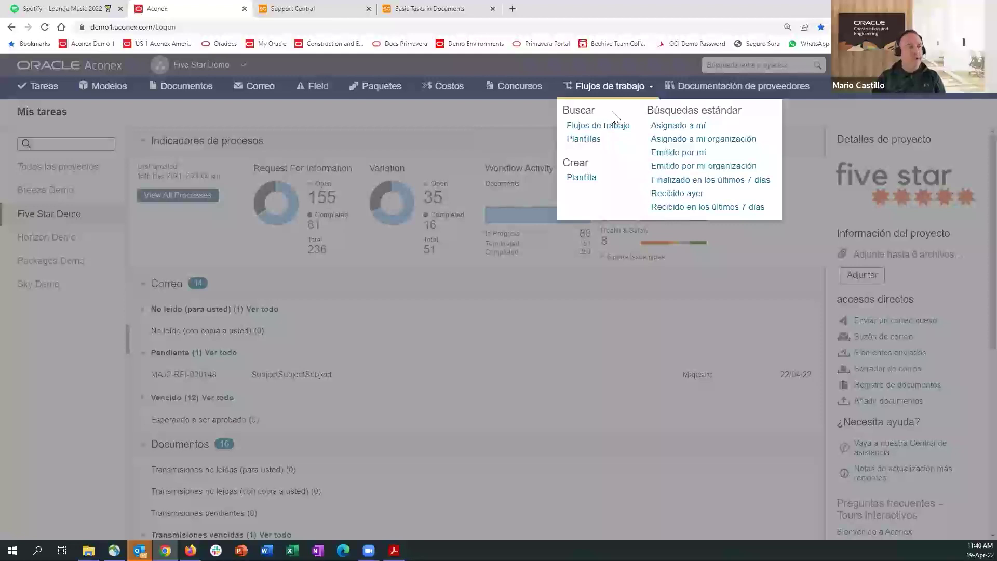
pyautogui.click(732, 94)
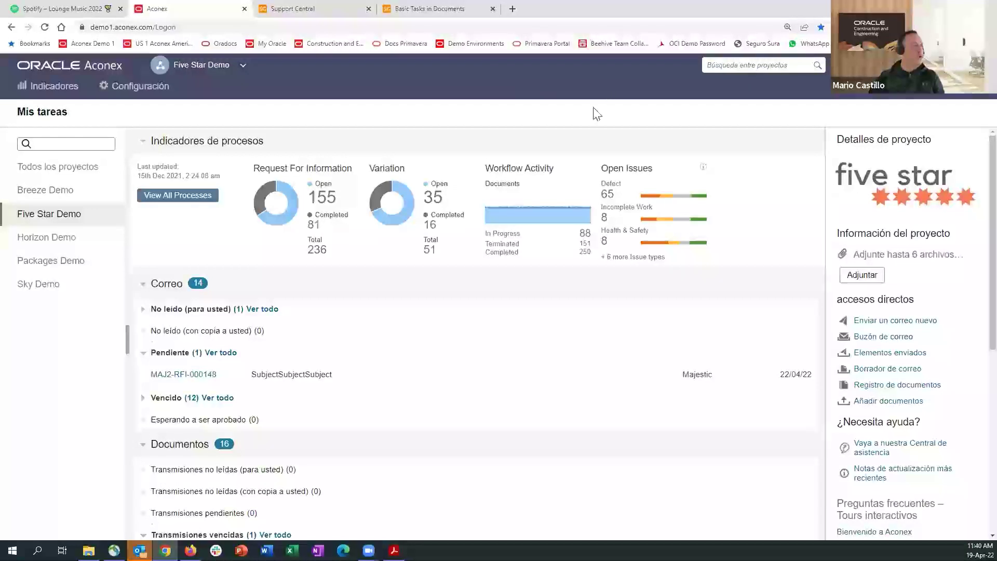
pyautogui.click(73, 92)
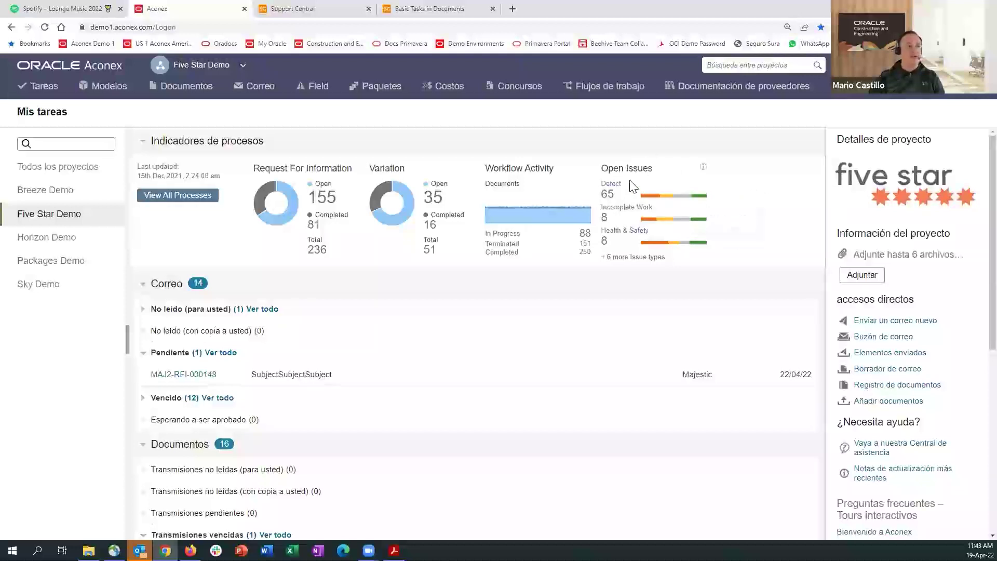
# - Close the Support Central and Basic Tasks in Documents pages and switch the project to Five Star Demo
pyautogui.click(200, 196)
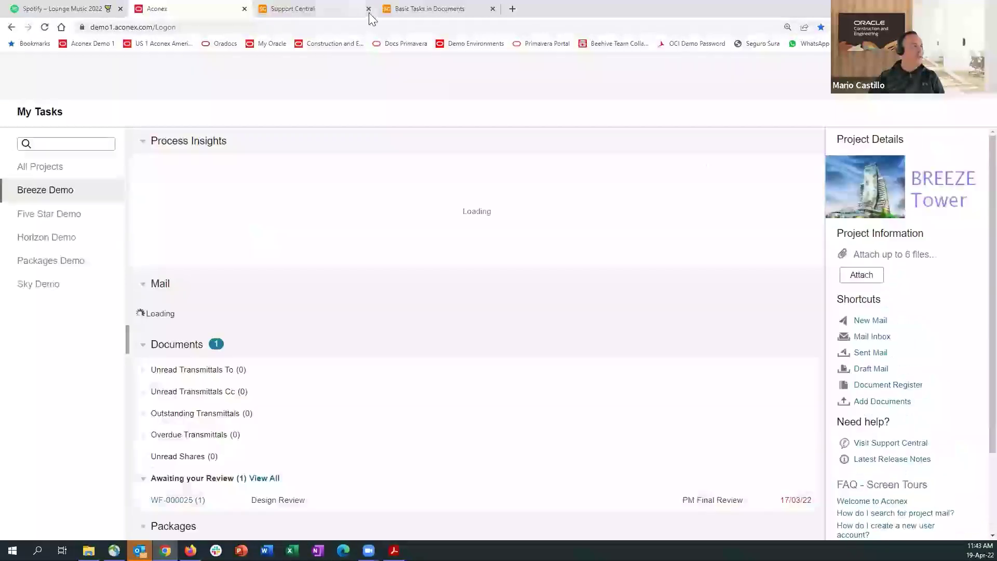
pyautogui.click(369, 9)
pyautogui.click(369, 9)
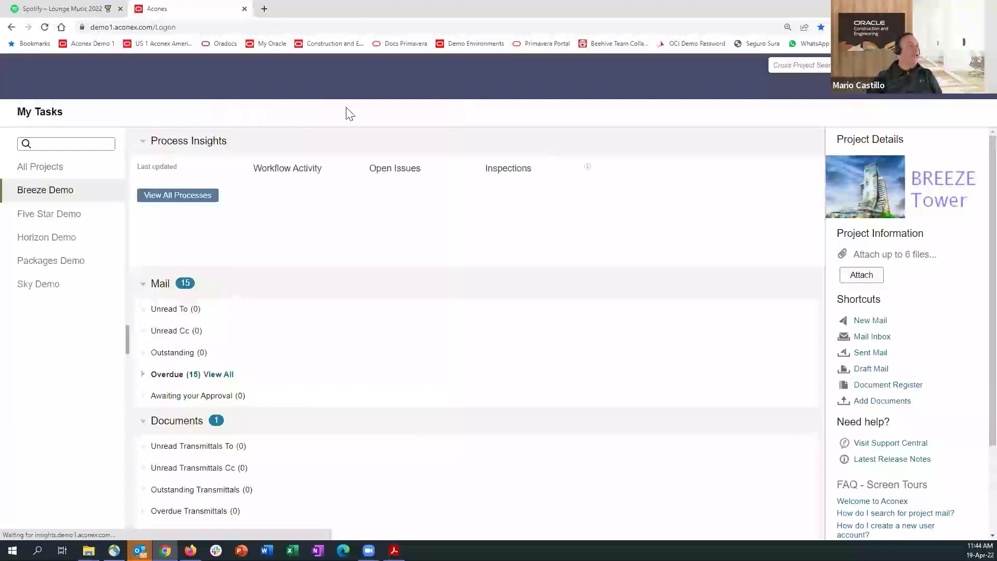
pyautogui.click(198, 65)
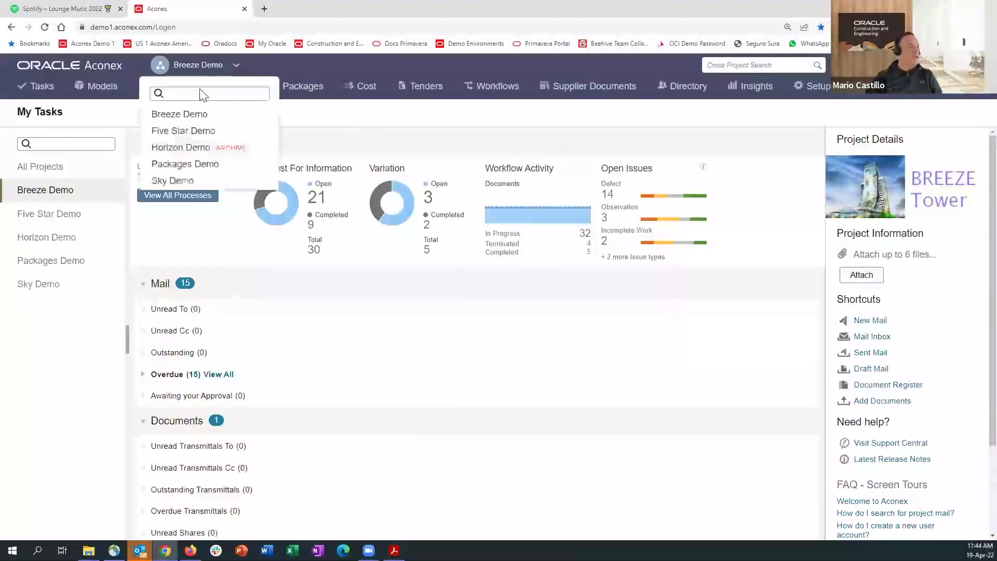
pyautogui.click(185, 131)
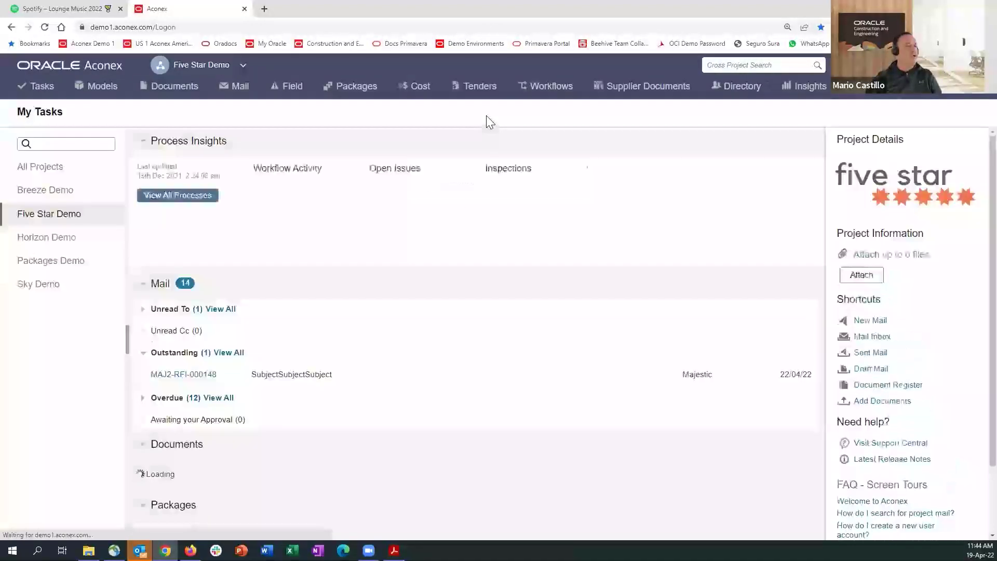
# - Show all processes for Five Star Demo and review the mail, workflow, issue and inspection indicators
pyautogui.click(201, 200)
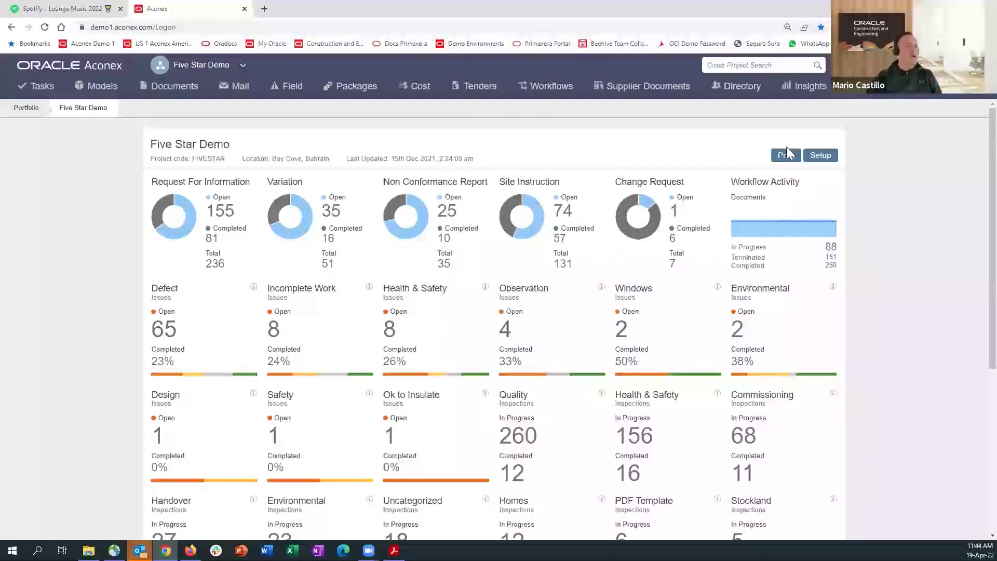
pyautogui.scroll(-2, 552, 229)
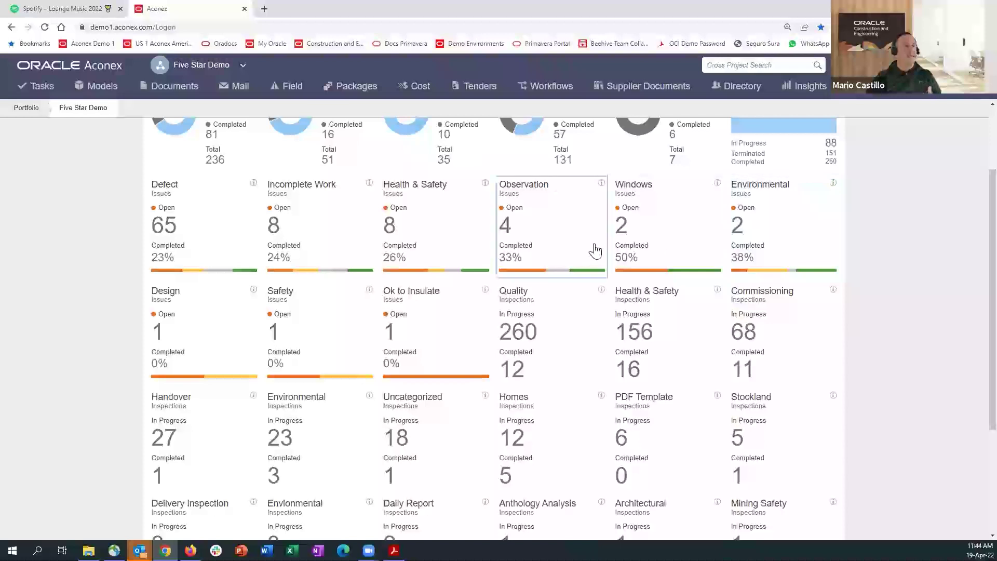
pyautogui.scroll(-2, 592, 260)
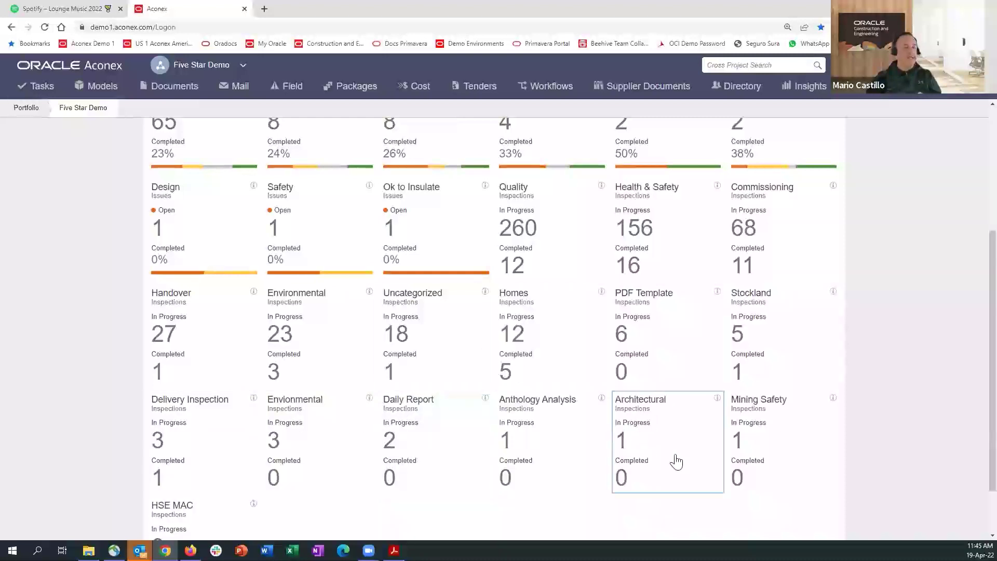
pyautogui.scroll(-2, 468, 374)
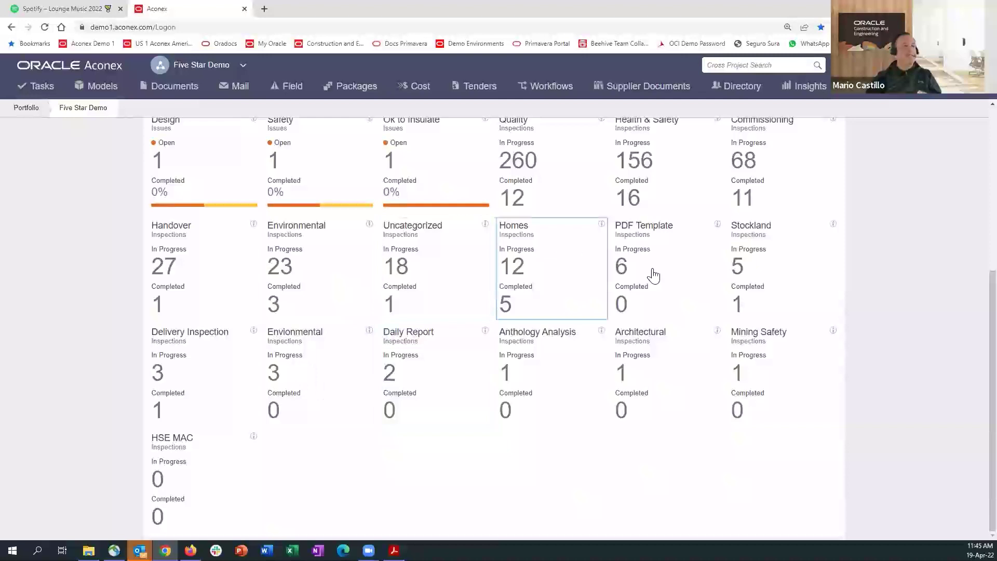
pyautogui.scroll(4, 681, 301)
pyautogui.scroll(-4, 572, 325)
pyautogui.scroll(4, 467, 343)
pyautogui.scroll(-1, 462, 340)
pyautogui.scroll(-2, 462, 340)
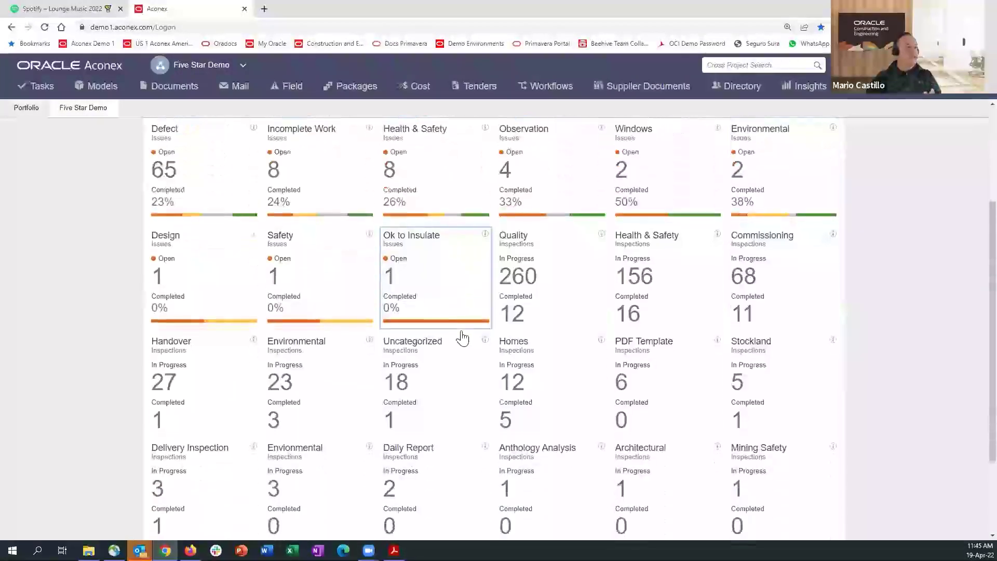
pyautogui.scroll(2, 510, 354)
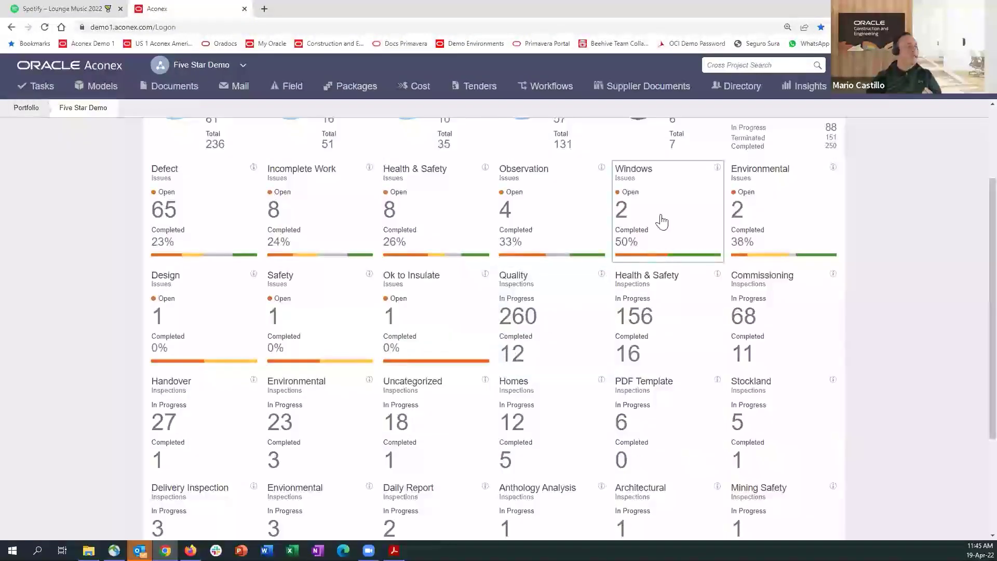
# - Drill down from the Defect indicator to Apex's issues in Field and review the details of the "Door - Door stop loose" defect
pyautogui.click(189, 197)
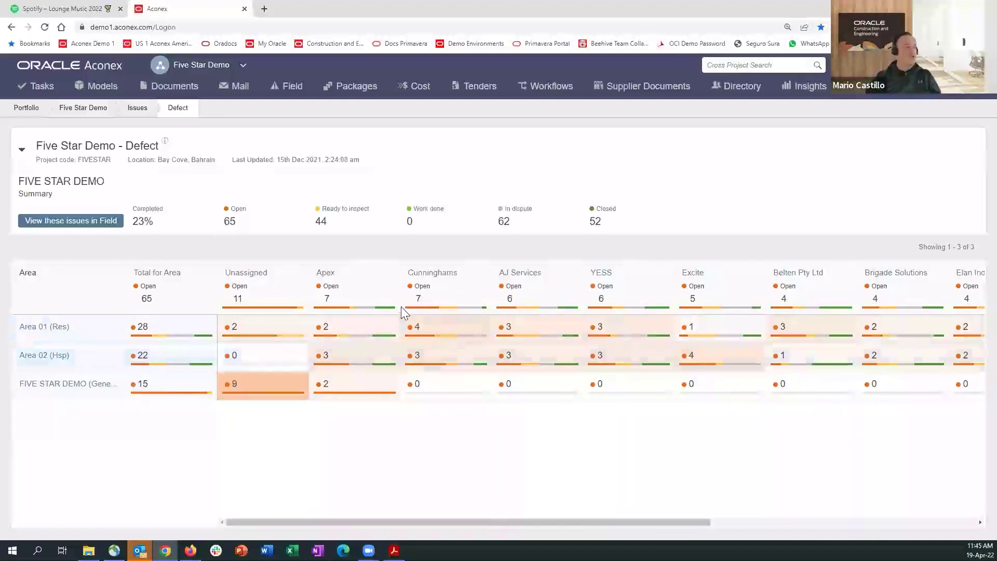
pyautogui.click(372, 305)
pyautogui.click(448, 363)
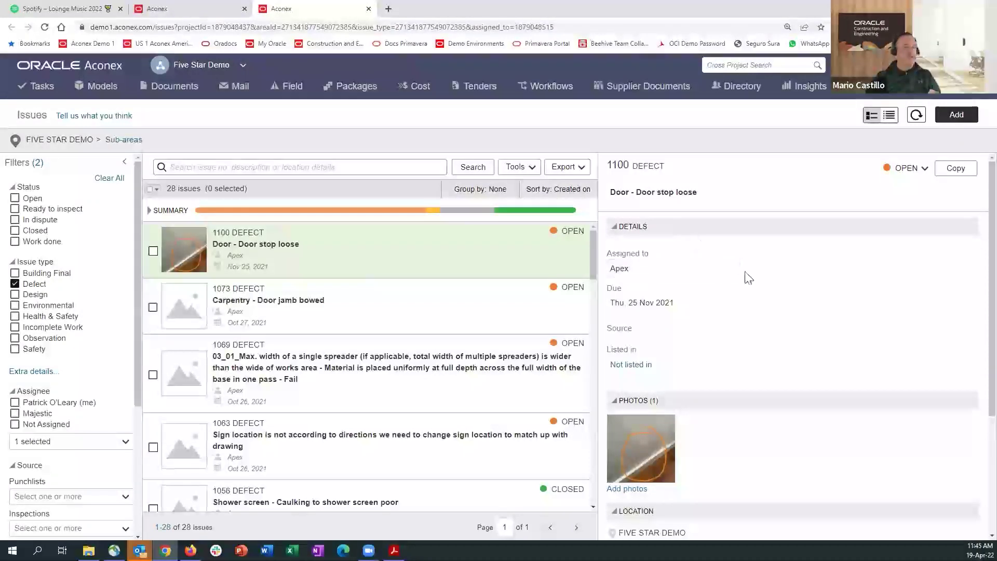
pyautogui.scroll(-2, 677, 318)
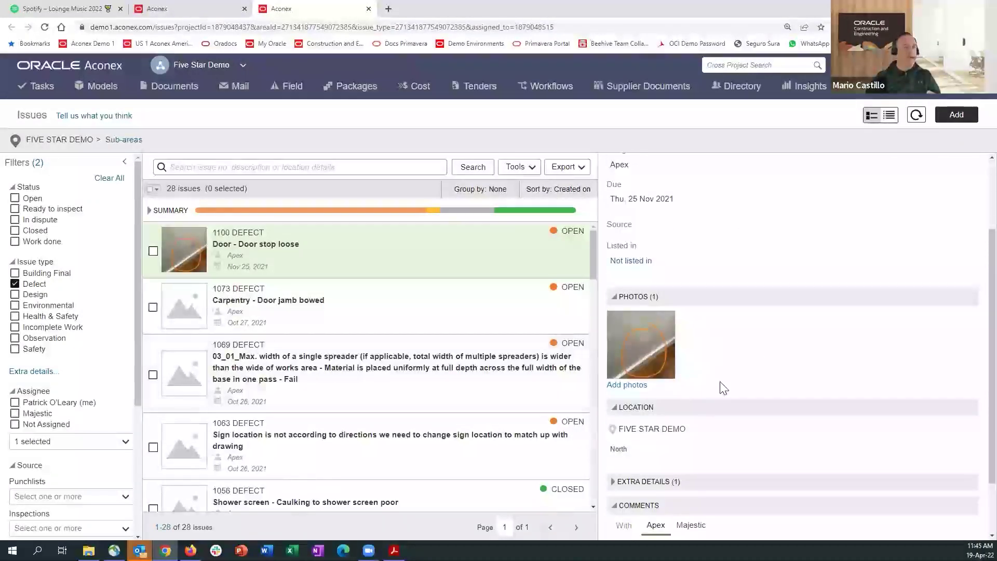
# - Expand the extra details and events of the "Door - Door stop loose" defect and review its photo, location, comments and capture event
pyautogui.scroll(-2, 728, 382)
pyautogui.click(615, 410)
pyautogui.scroll(-1, 689, 372)
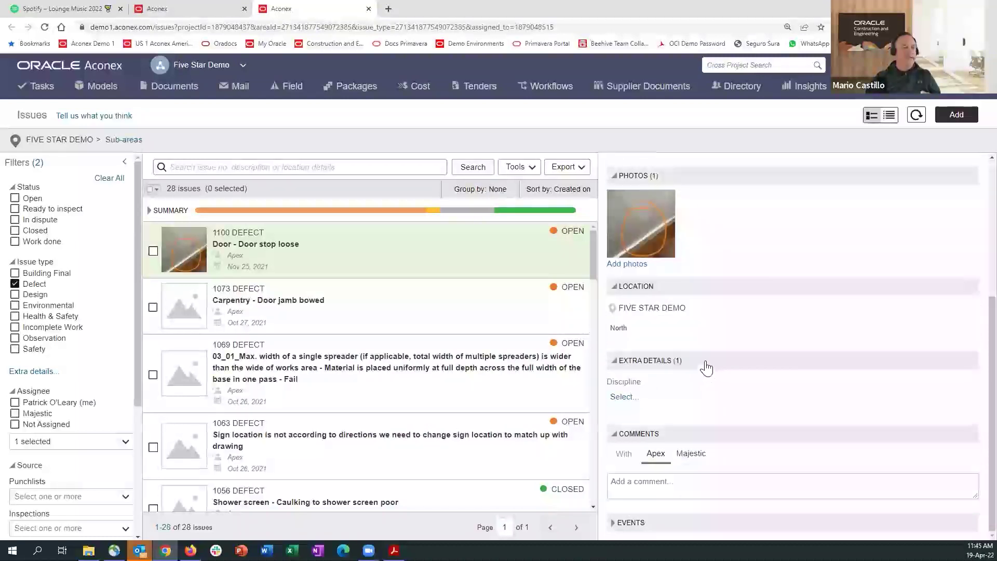
pyautogui.click(615, 522)
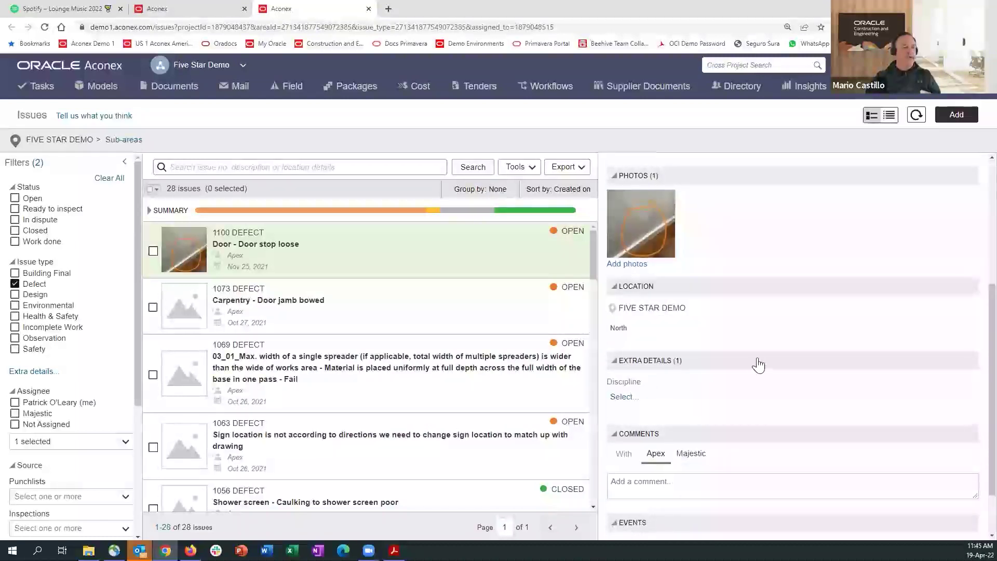
pyautogui.scroll(-2, 733, 405)
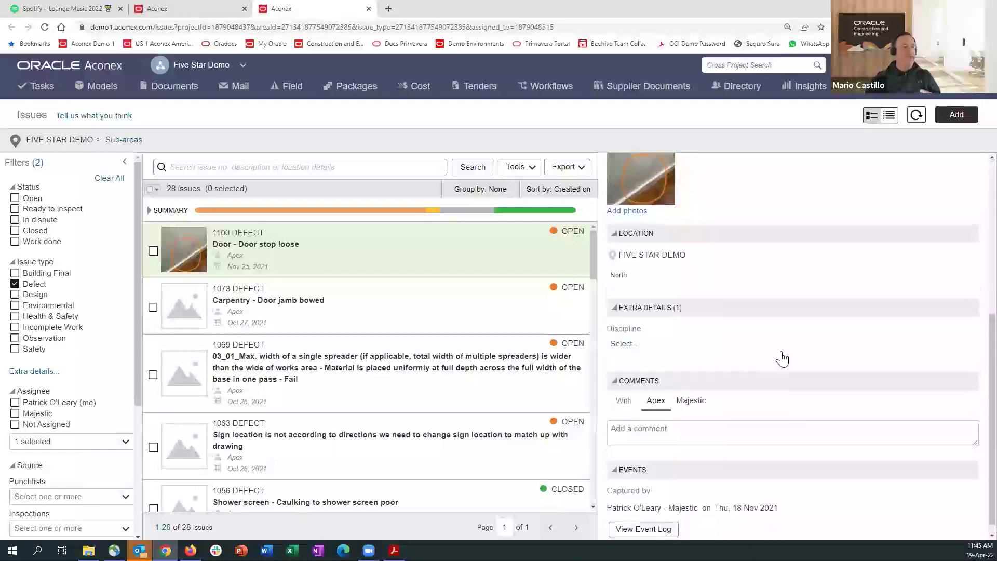
pyautogui.scroll(5, 779, 364)
pyautogui.click(393, 327)
pyautogui.click(378, 378)
pyautogui.click(381, 317)
pyautogui.click(384, 257)
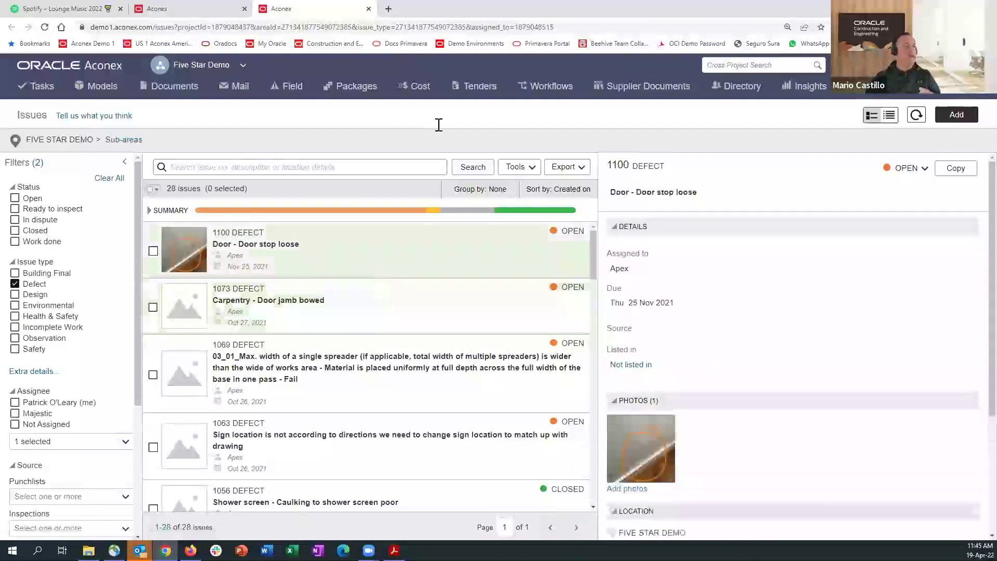
# - Return to My Tasks and show all processes for Five Star Demo to review the project indicators again
pyautogui.click(48, 89)
pyautogui.click(39, 124)
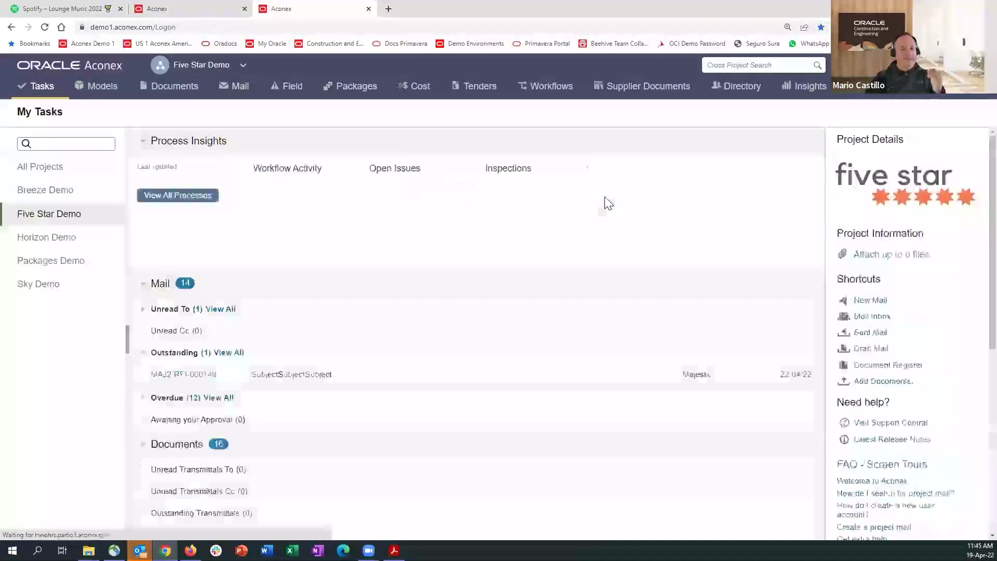
pyautogui.click(188, 198)
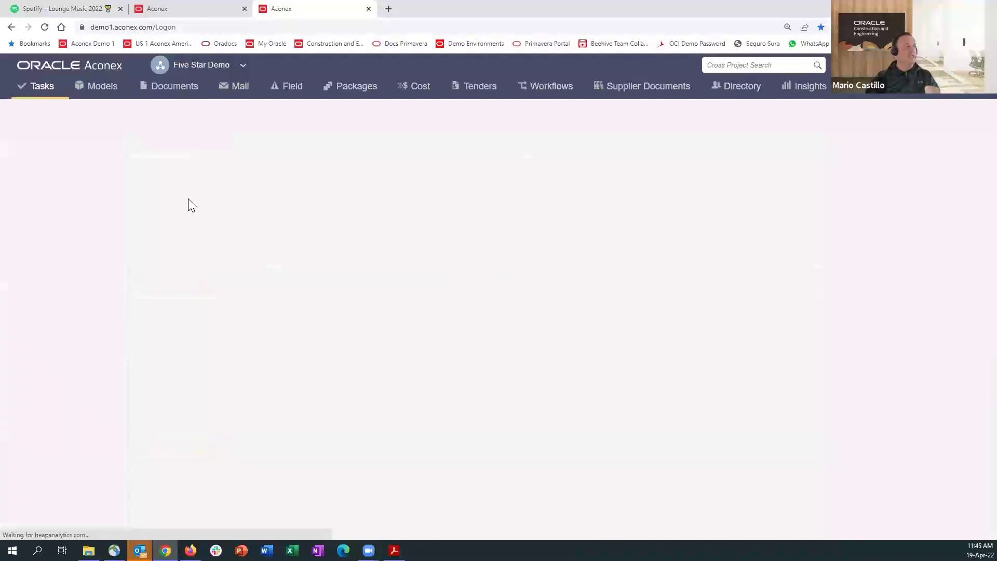
pyautogui.scroll(-3, 537, 320)
pyautogui.scroll(3, 537, 318)
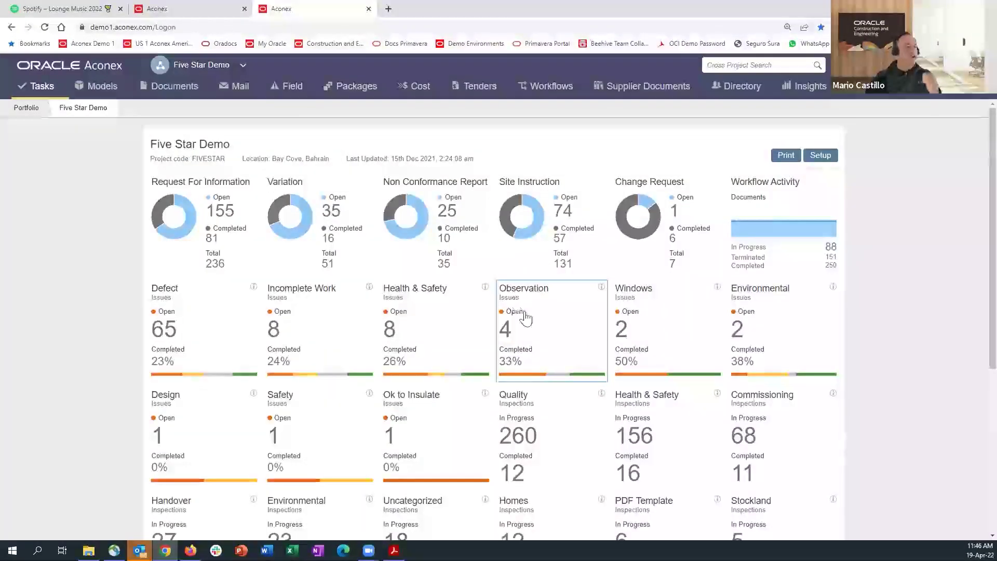
# - Go back to My Tasks and collapse the Mail and Documents task groups
pyautogui.click(45, 85)
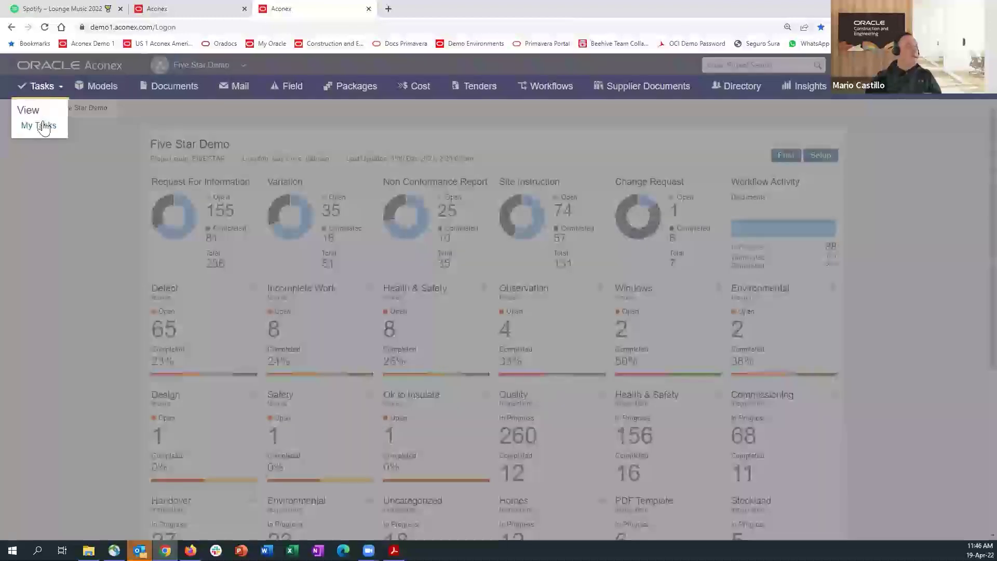
pyautogui.click(40, 125)
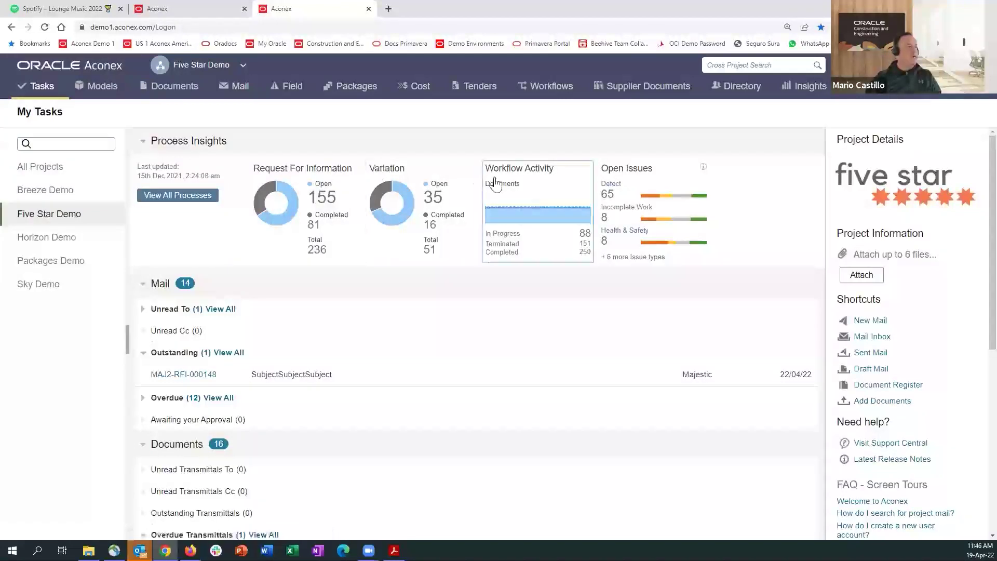
pyautogui.scroll(-2, 332, 182)
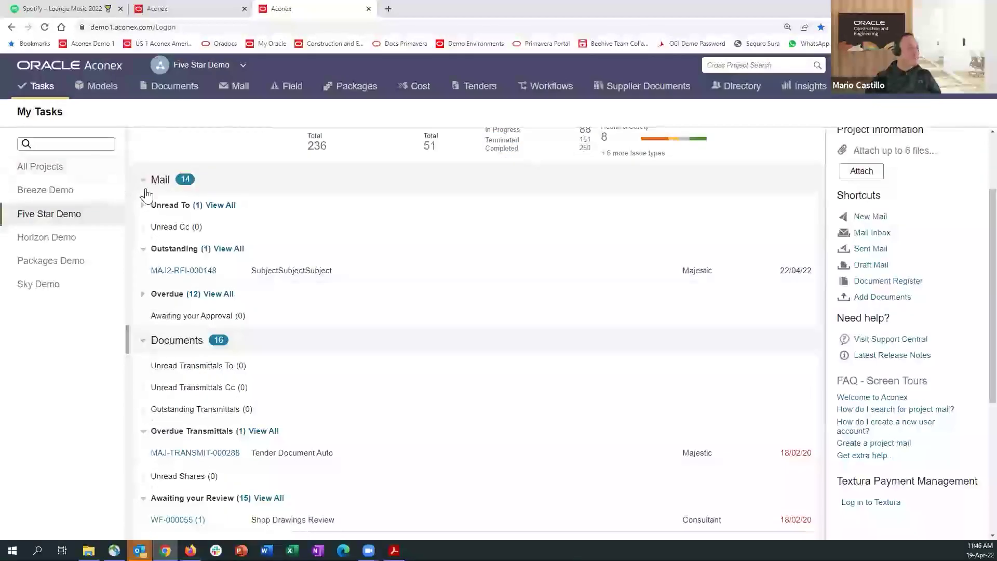
pyautogui.click(143, 179)
pyautogui.click(143, 206)
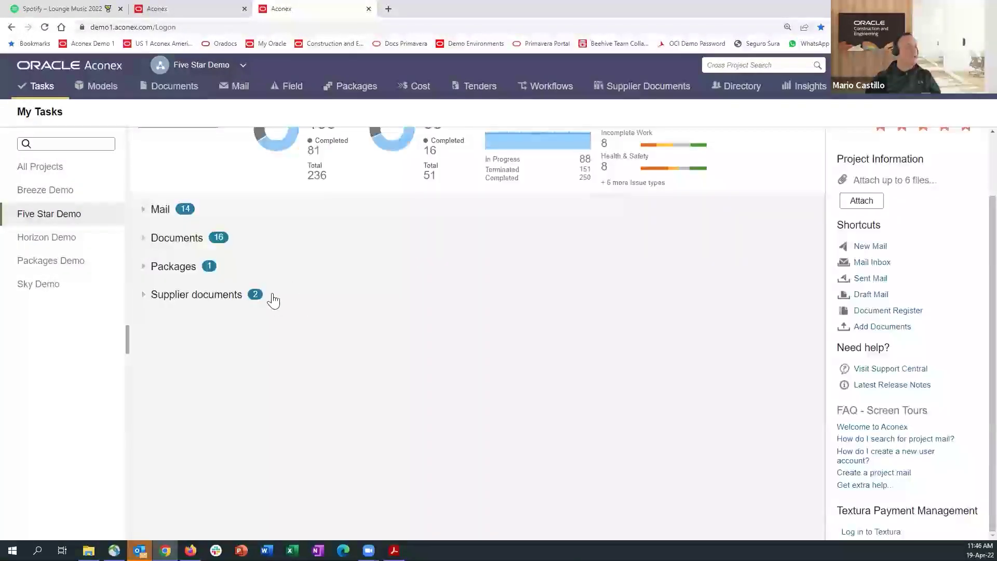
# - Expand the Mail tasks with their Unread To and Overdue lists and review the senders, subjects and due dates
pyautogui.click(142, 210)
pyautogui.scroll(2, 333, 265)
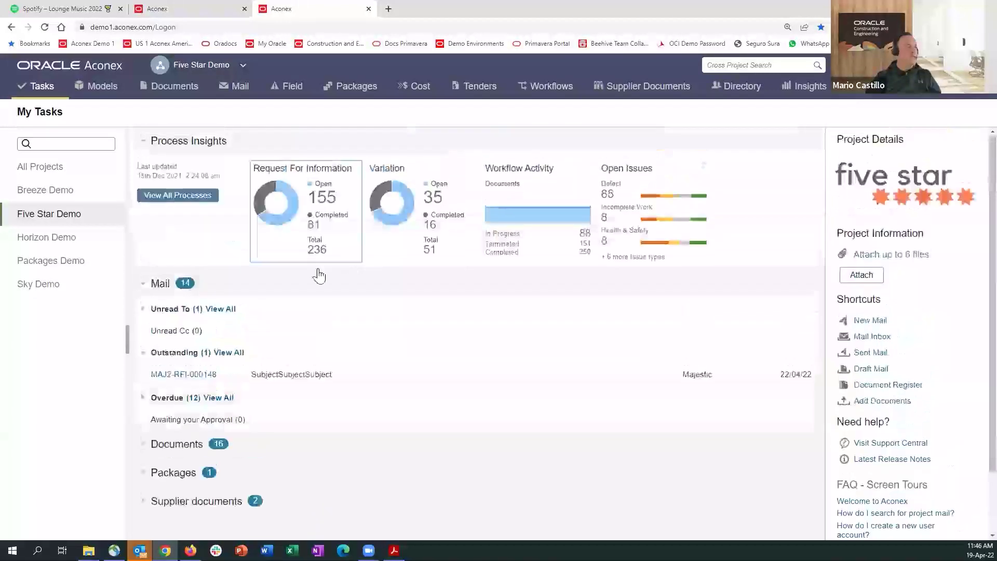
pyautogui.click(141, 310)
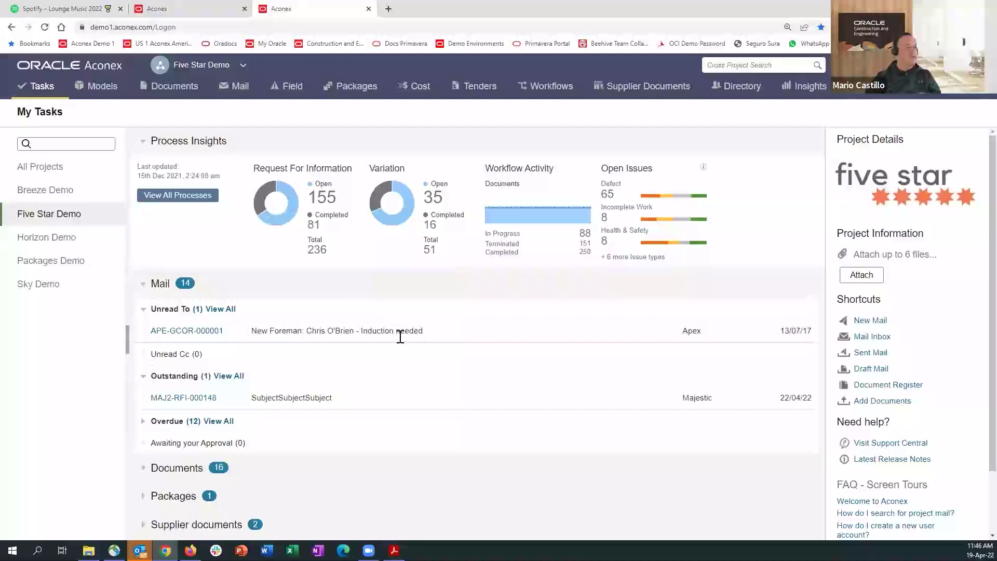
pyautogui.click(142, 422)
pyautogui.scroll(-4, 434, 315)
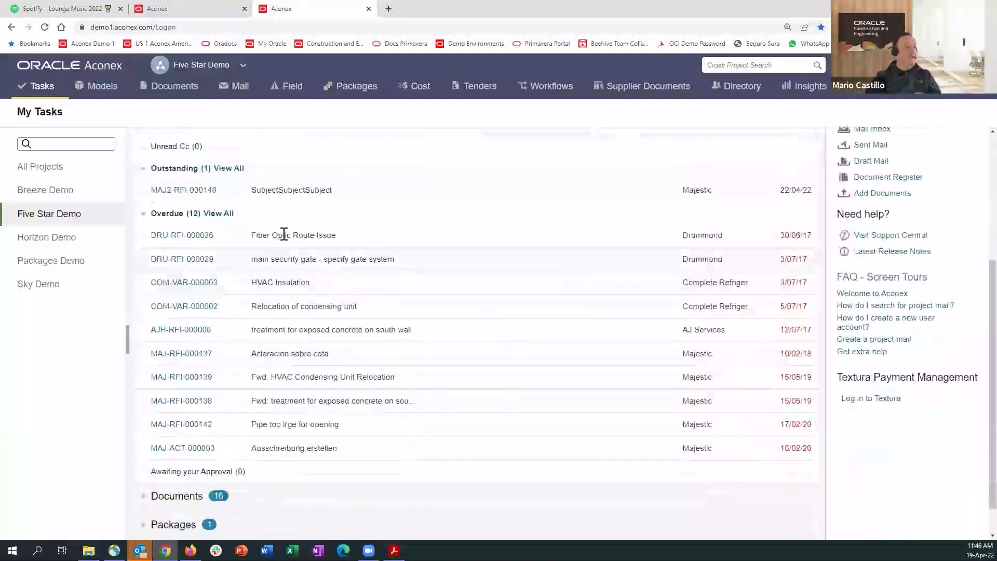
pyautogui.scroll(4, 217, 267)
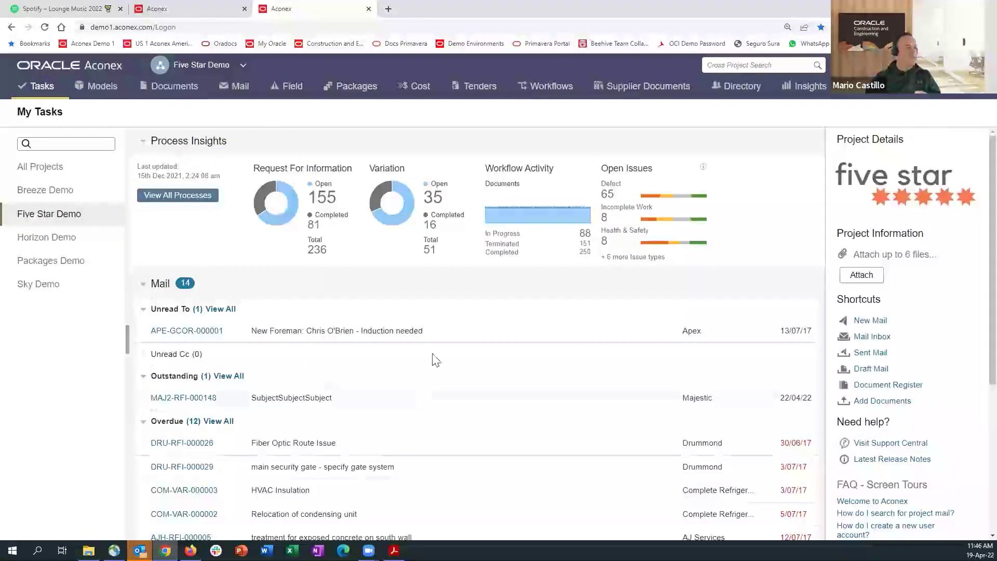
pyautogui.scroll(-4, 434, 356)
pyautogui.scroll(3, 466, 283)
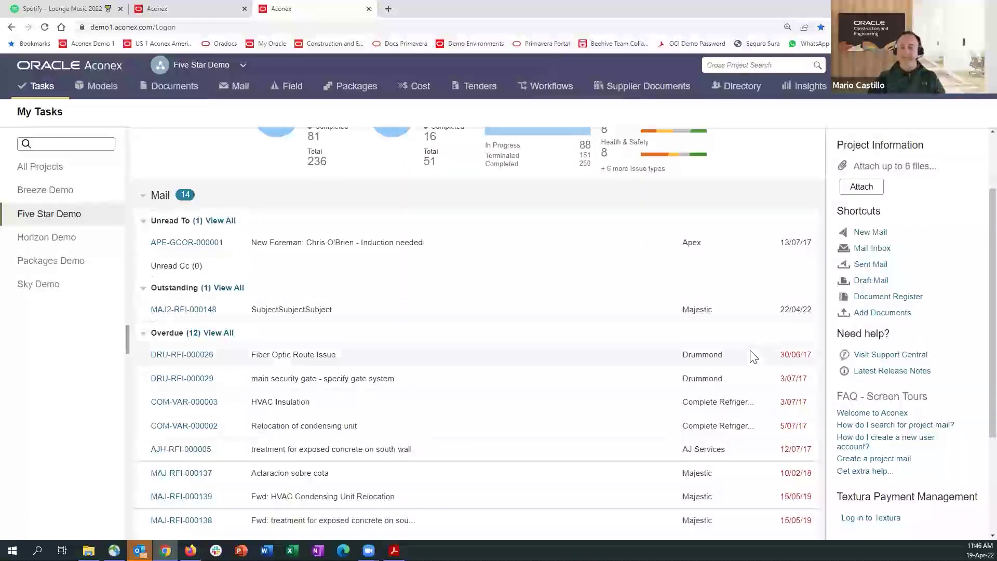
pyautogui.scroll(-1, 749, 347)
pyautogui.scroll(-1, 702, 308)
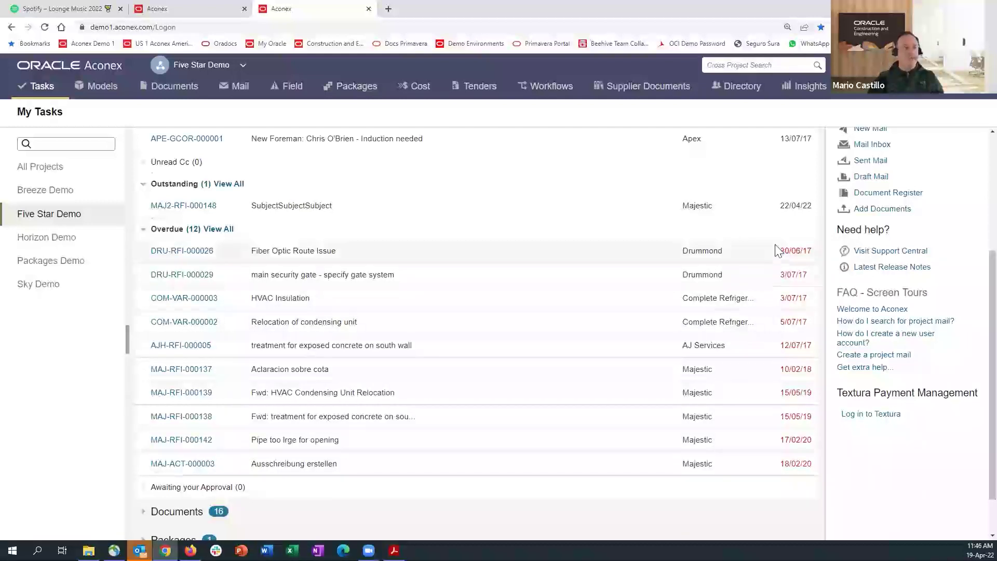
# - Open the overdue mail DRU-RFI-000026 "Fiber Optic Route Issue" and review its question description, implications and message text
pyautogui.click(200, 251)
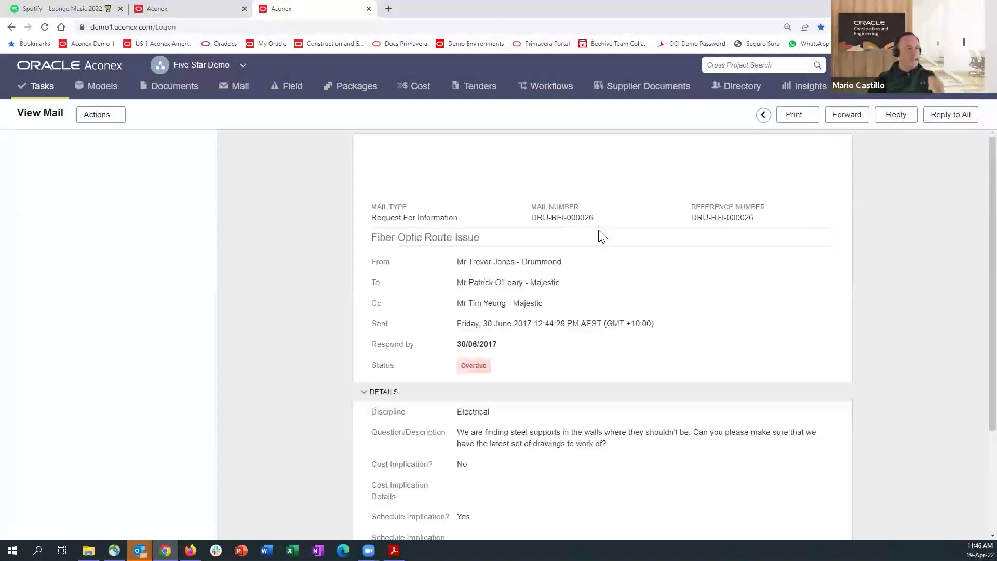
pyautogui.scroll(-2, 488, 349)
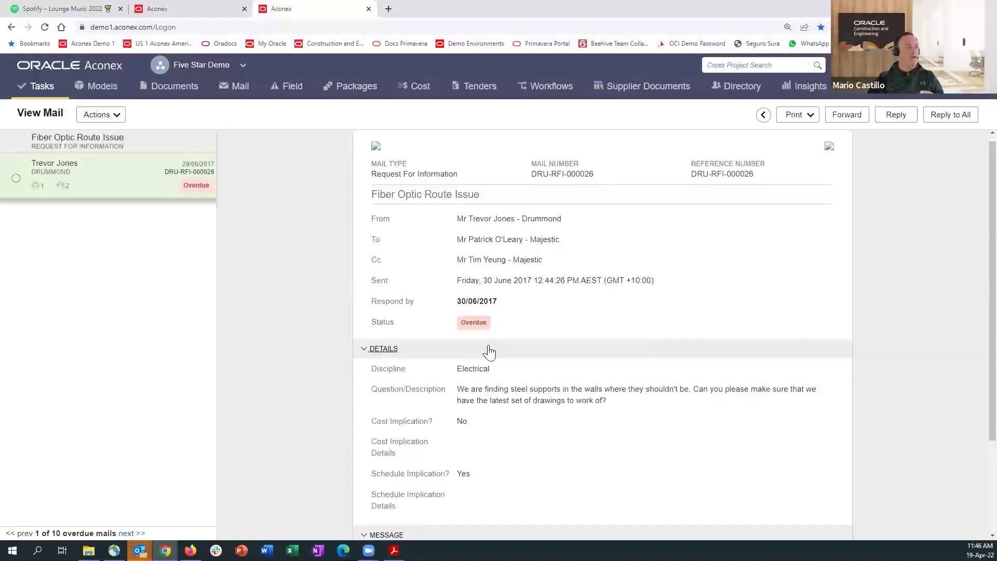
pyautogui.moveTo(459, 292); pyautogui.dragTo(508, 338)
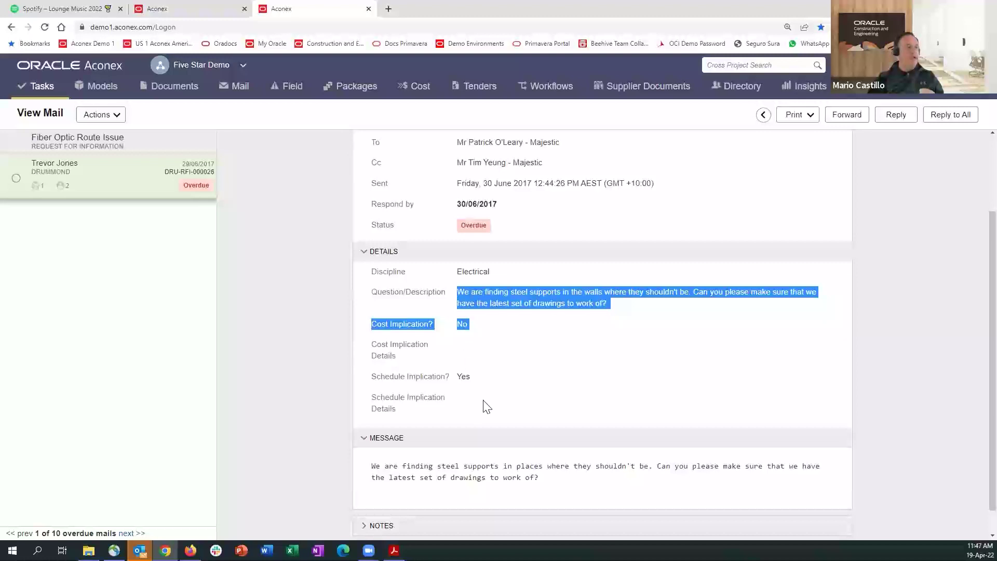
pyautogui.scroll(1, 530, 374)
pyautogui.scroll(-2, 530, 374)
pyautogui.moveTo(371, 438); pyautogui.dragTo(555, 465)
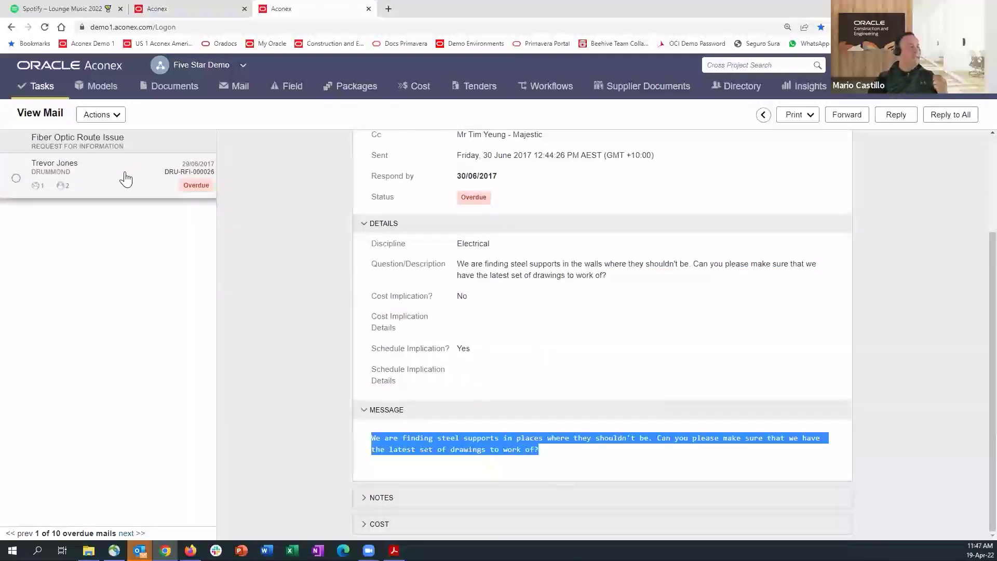
# - Return to My Tasks and examine the unread, outstanding and overdue mail lists alongside the process indicators
pyautogui.click(47, 92)
pyautogui.click(38, 124)
pyautogui.scroll(-3, 574, 263)
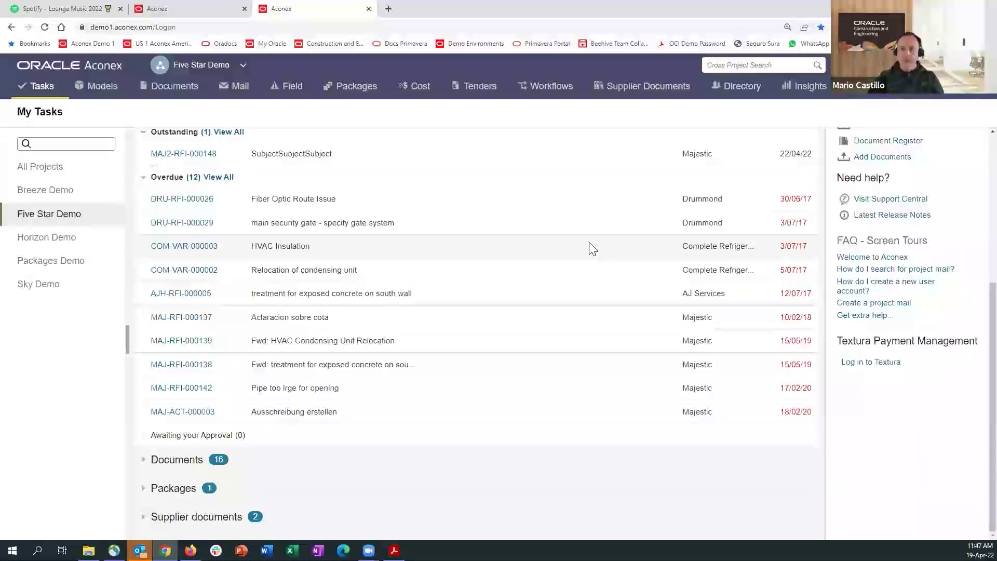
pyautogui.rightClick(536, 209)
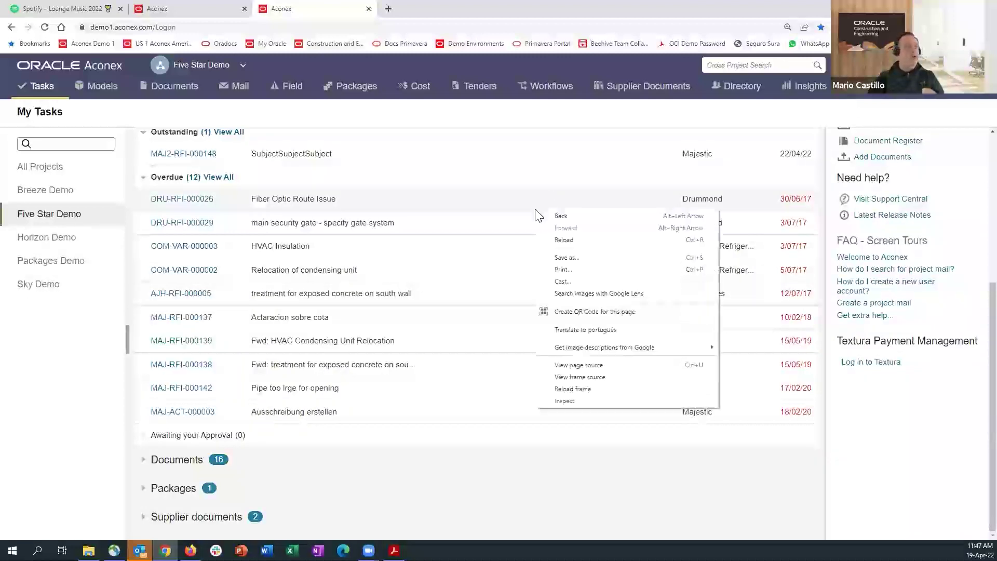
pyautogui.click(509, 398)
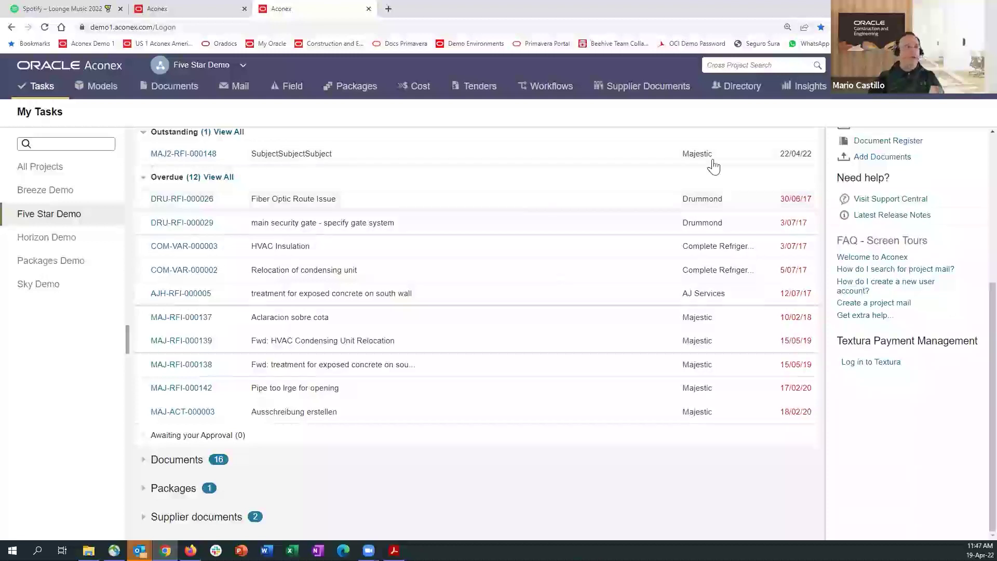
pyautogui.scroll(5, 499, 324)
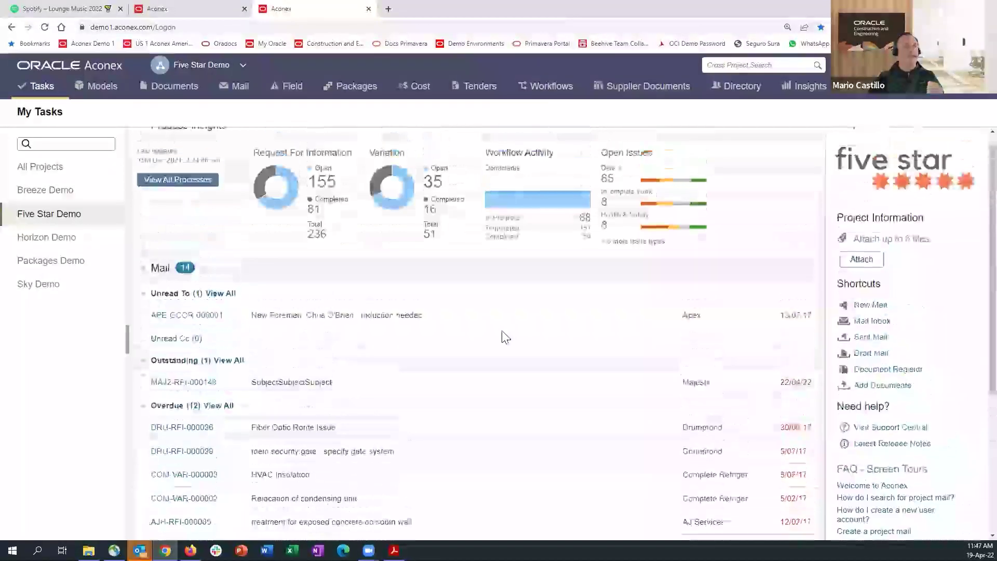
pyautogui.scroll(-5, 497, 322)
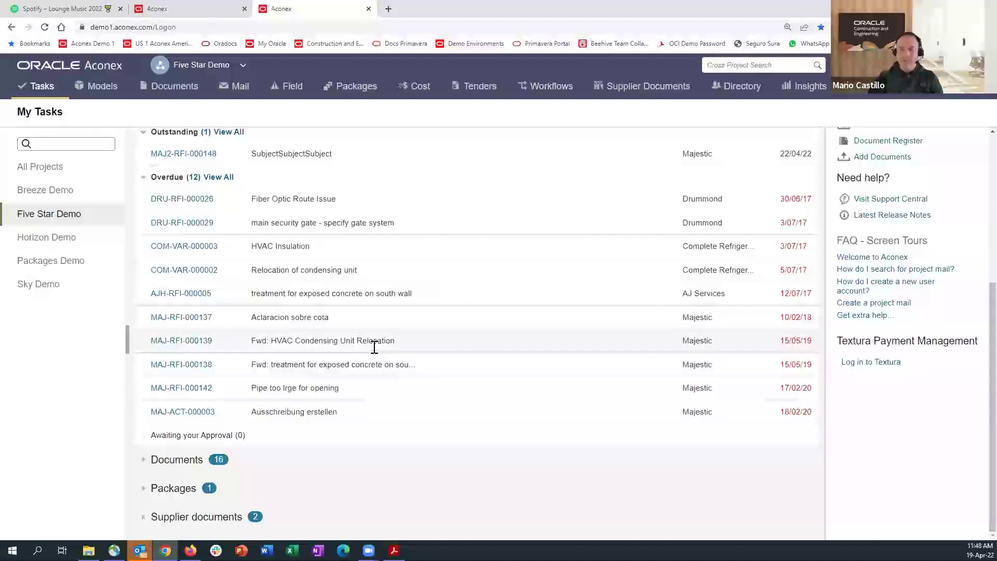
pyautogui.scroll(4, 509, 330)
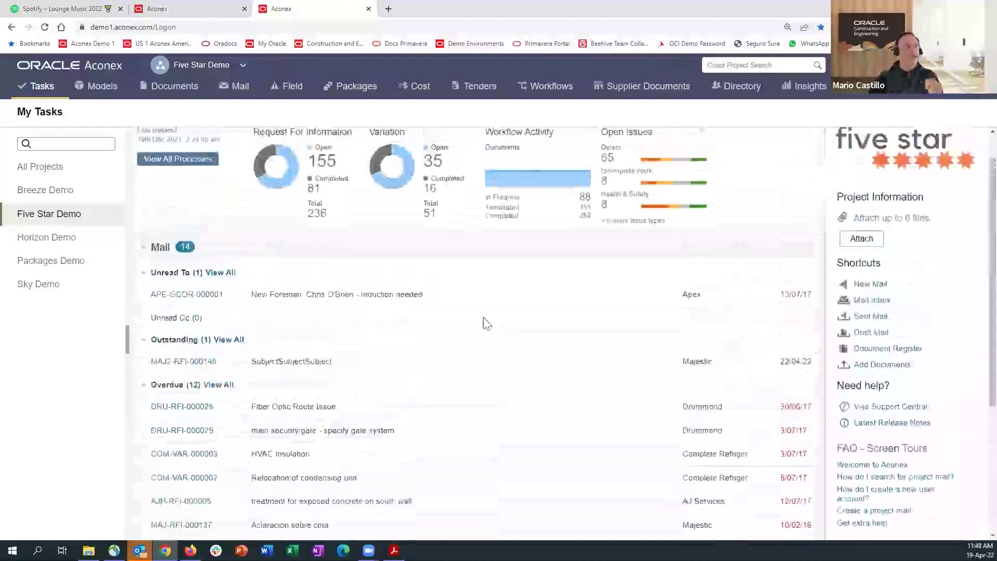
pyautogui.scroll(-2, 481, 309)
pyautogui.scroll(-1, 477, 306)
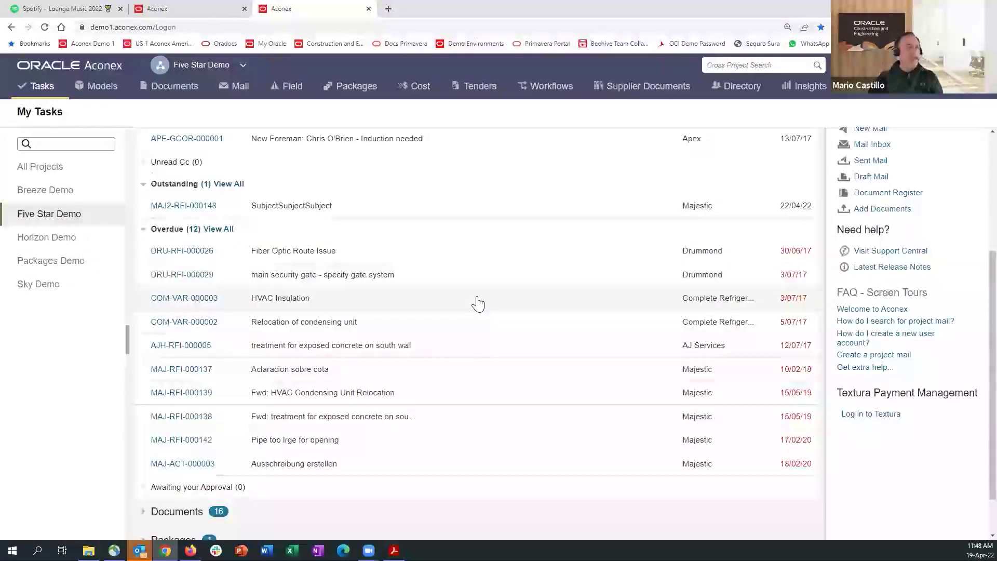
pyautogui.scroll(-1, 481, 304)
pyautogui.scroll(4, 363, 219)
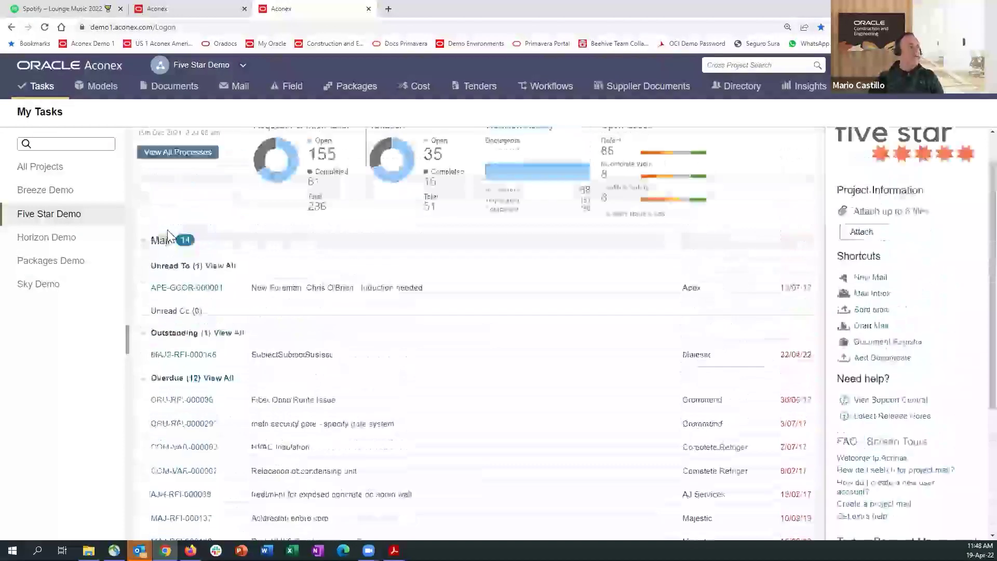
# - Collapse the Mail tasks and expand the Documents tasks for Five Star Demo
pyautogui.click(144, 253)
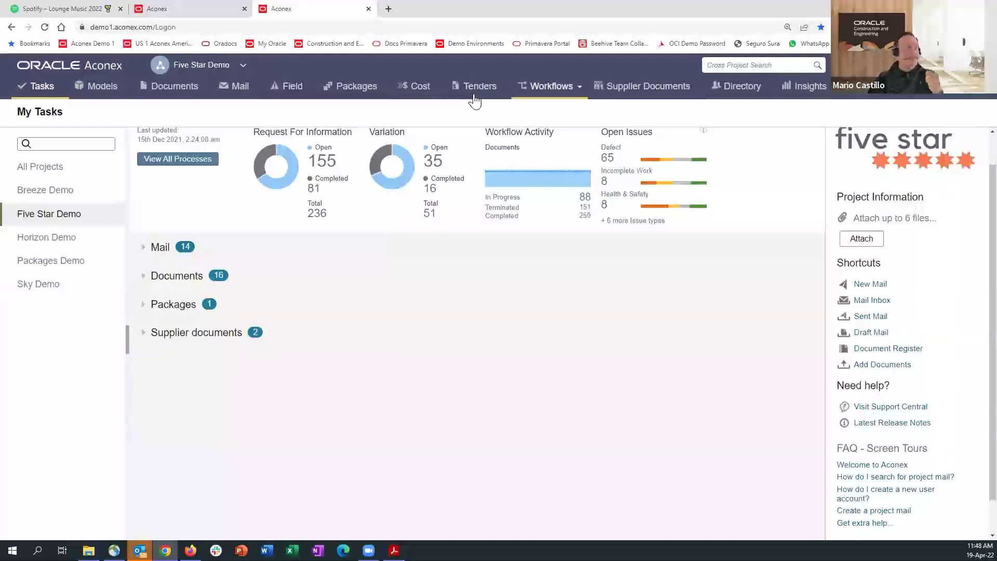
pyautogui.click(143, 248)
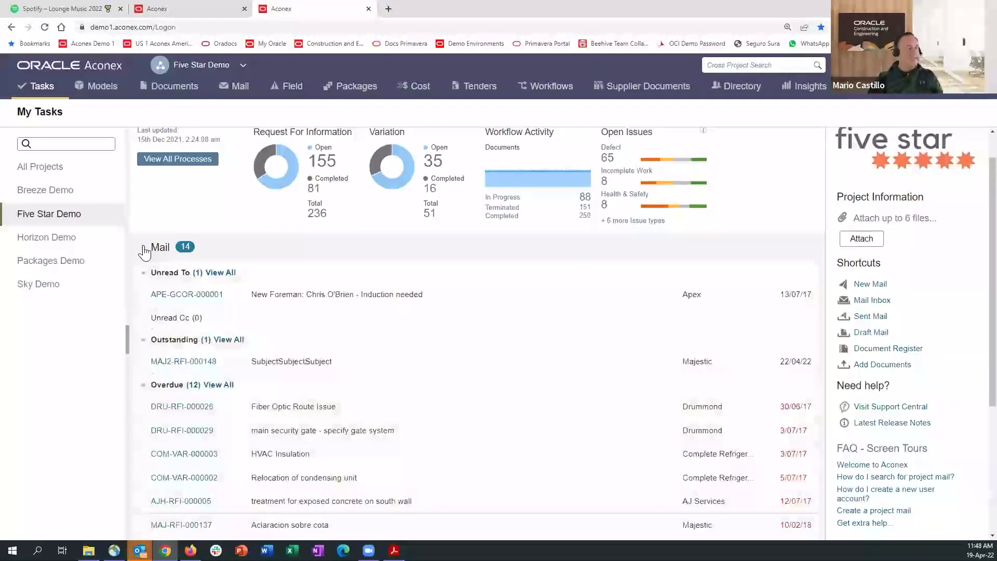
pyautogui.click(144, 249)
pyautogui.click(238, 282)
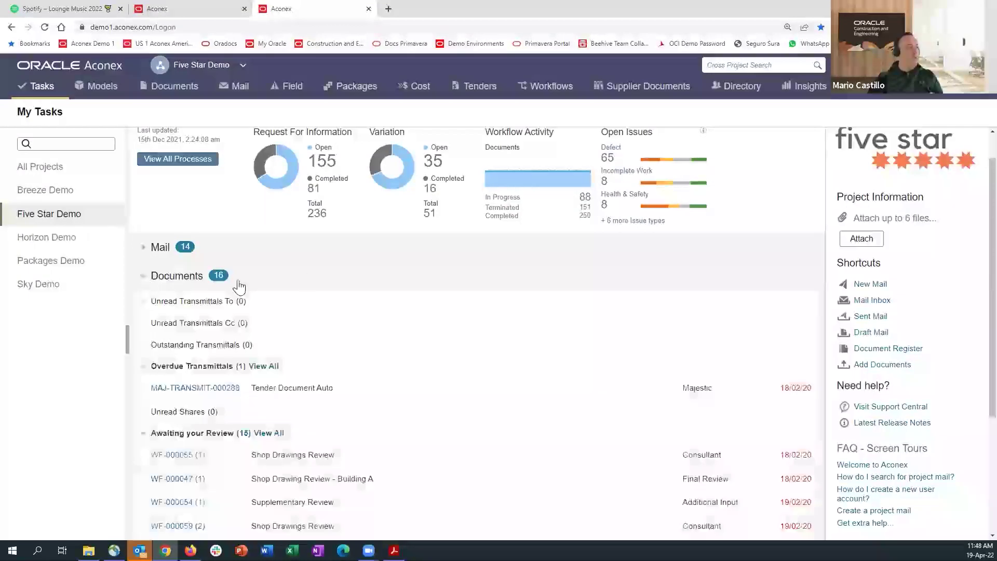
# - Review the overdue transmittals and the workflows awaiting review, and open the Shop Drawings Review workflow WF-000055
pyautogui.scroll(-3, 312, 263)
pyautogui.scroll(2, 327, 258)
pyautogui.scroll(-3, 322, 260)
pyautogui.scroll(2, 244, 312)
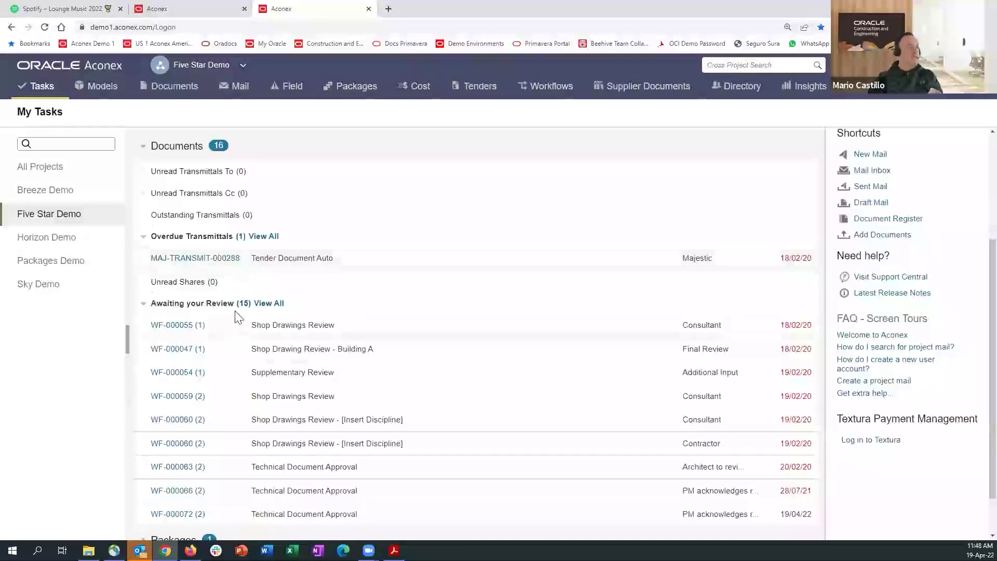
pyautogui.scroll(-1, 238, 316)
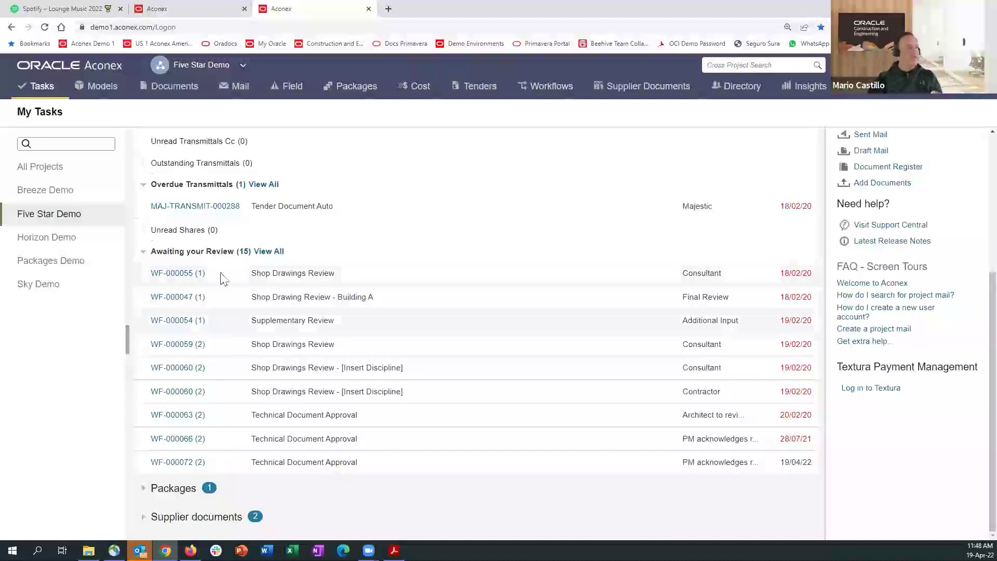
pyautogui.click(174, 273)
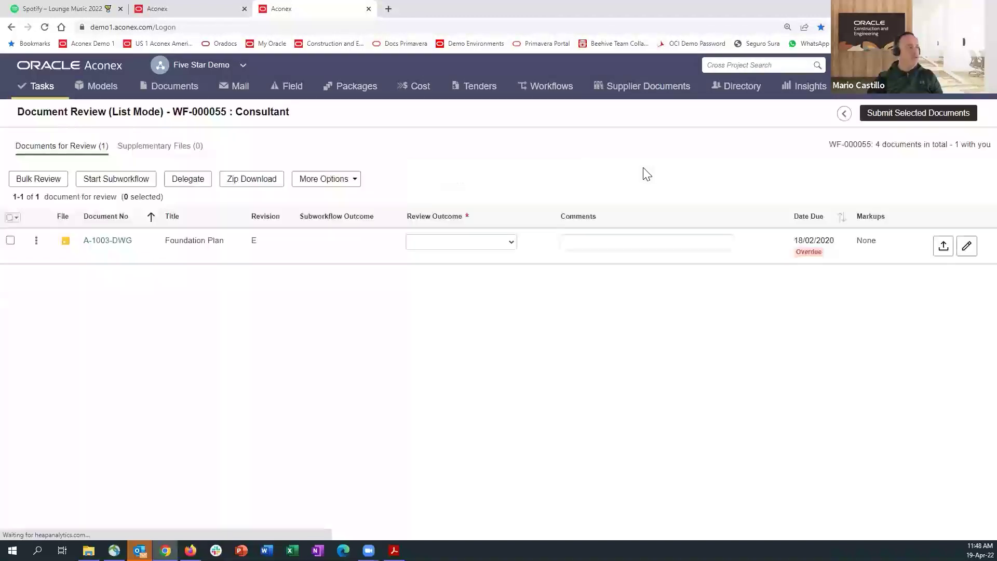
# - Select the Foundation Plan document A-1003-DWG in workflow WF-000055, check its review outcome choices and open the document
pyautogui.click(11, 241)
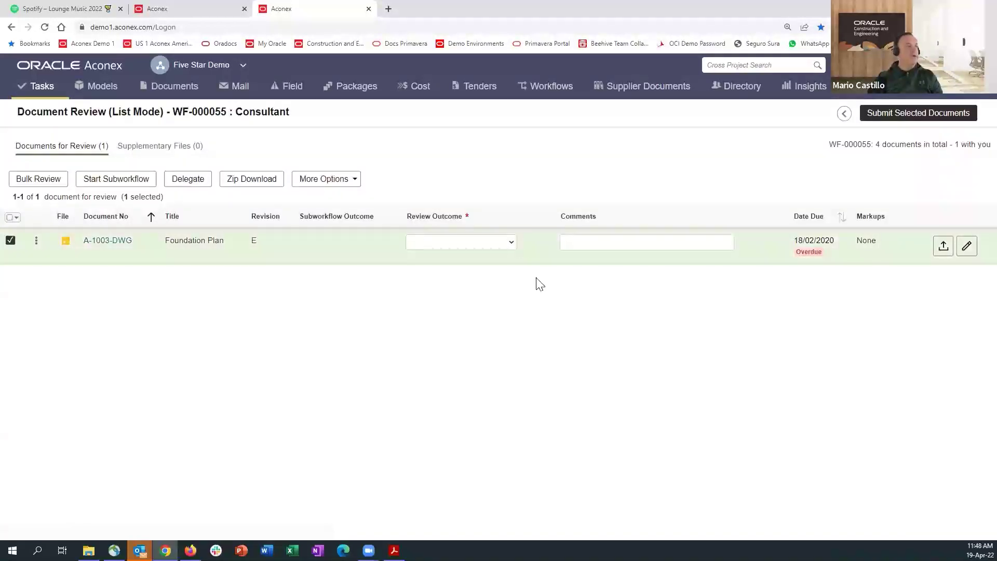
pyautogui.click(507, 242)
pyautogui.click(569, 306)
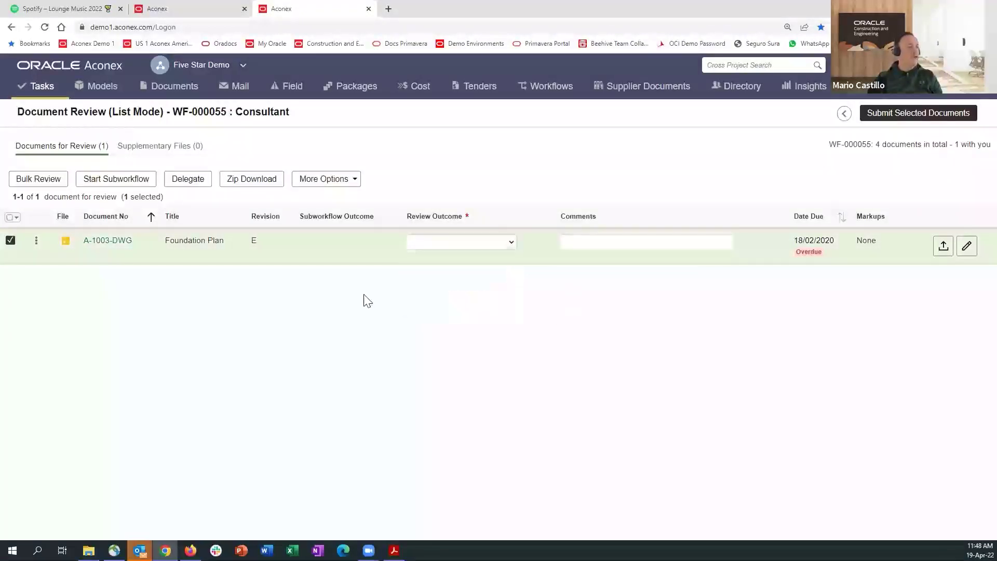
pyautogui.click(107, 240)
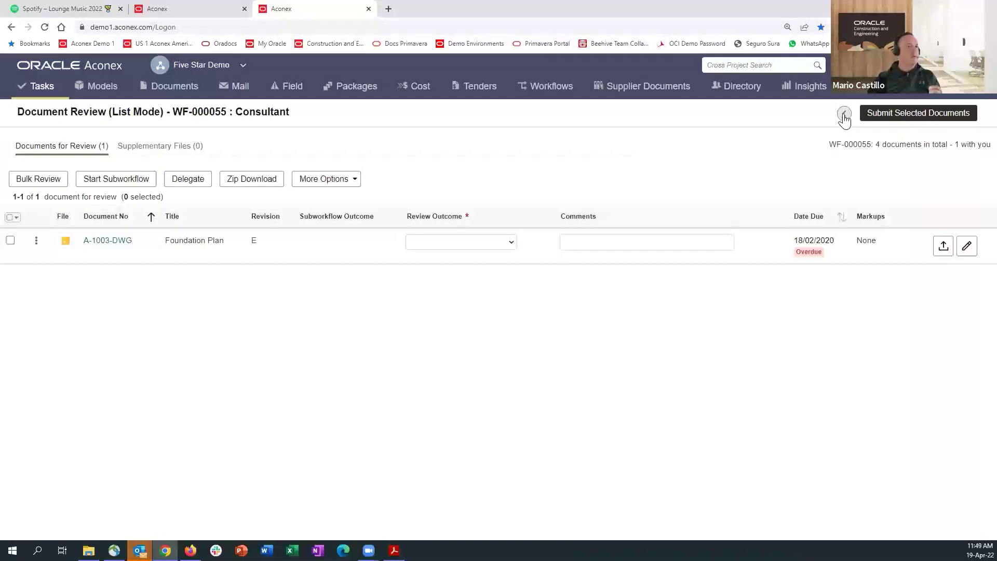
# - Return to My Tasks and open the Shop Drawing Review - Building A workflow WF-000047 awaiting review
pyautogui.click(845, 114)
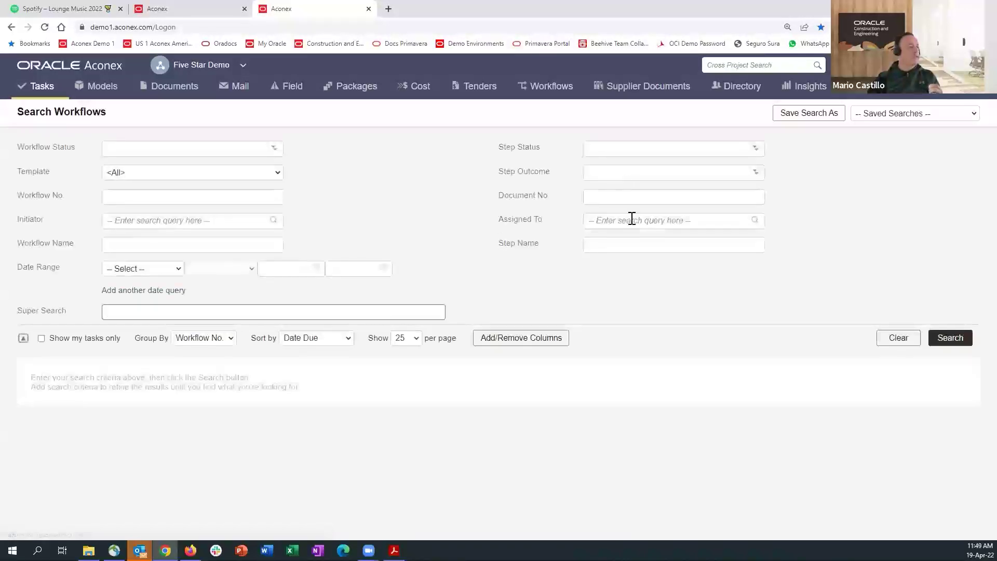
pyautogui.click(42, 85)
pyautogui.click(39, 126)
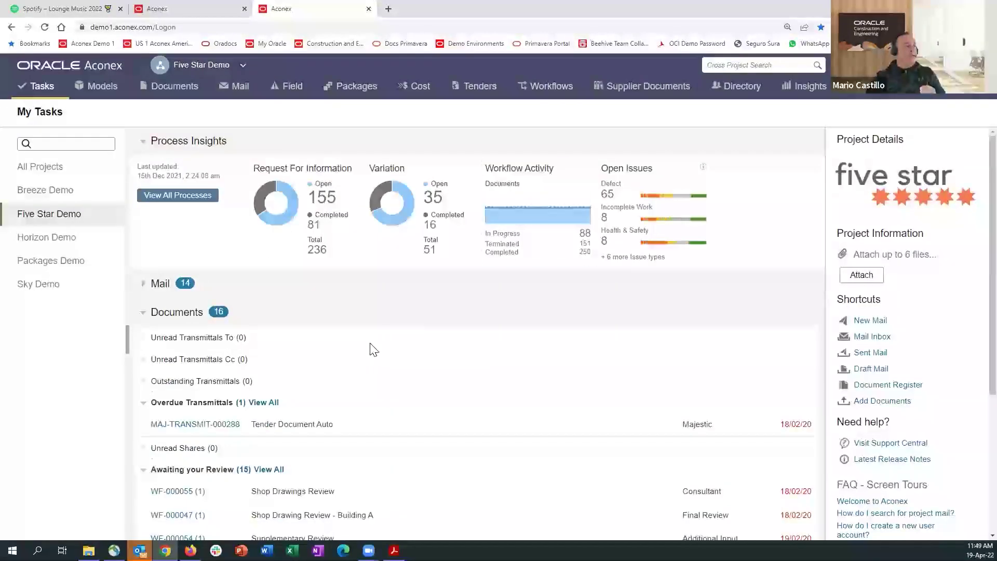
pyautogui.scroll(-3, 401, 311)
pyautogui.scroll(-1, 402, 312)
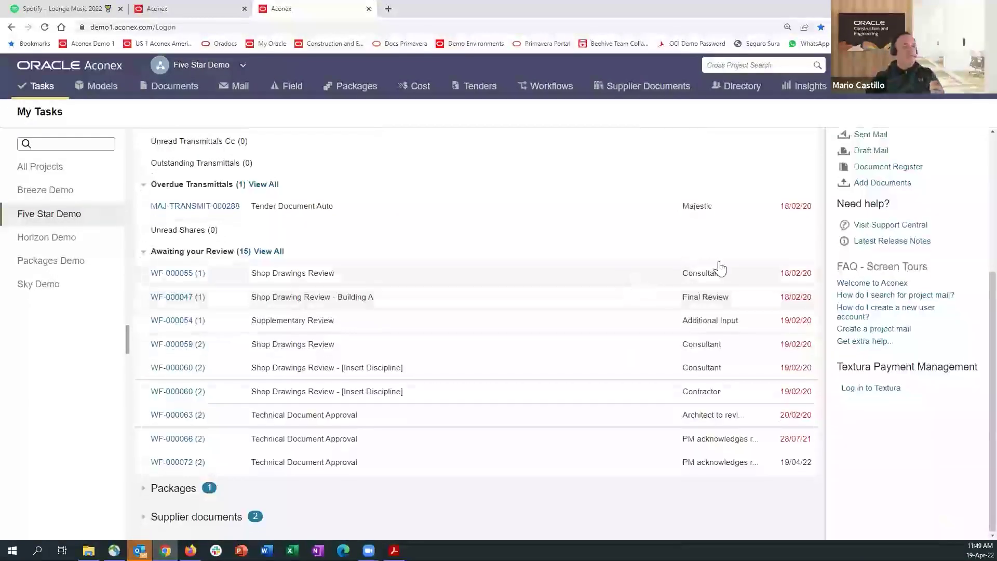
pyautogui.click(185, 298)
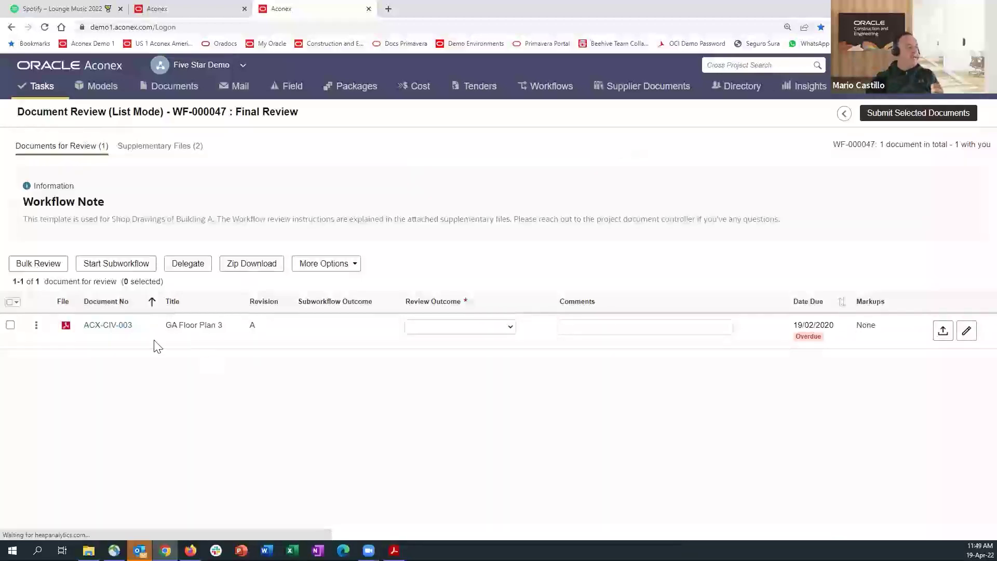
# - Open the GA Floor Plan 3 document ACX-CIV-003 for review, and leave its viewer
pyautogui.click(10, 326)
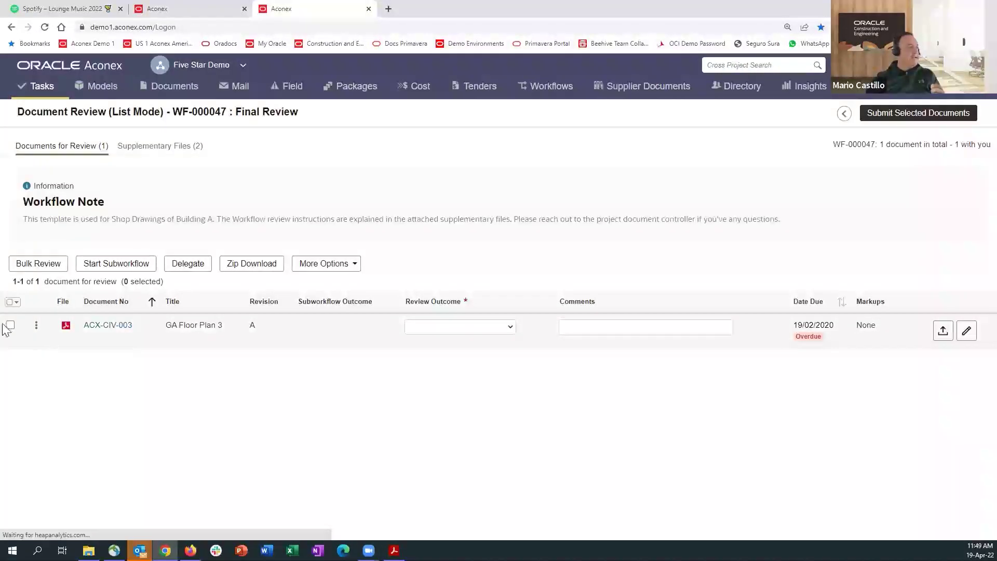
pyautogui.click(105, 327)
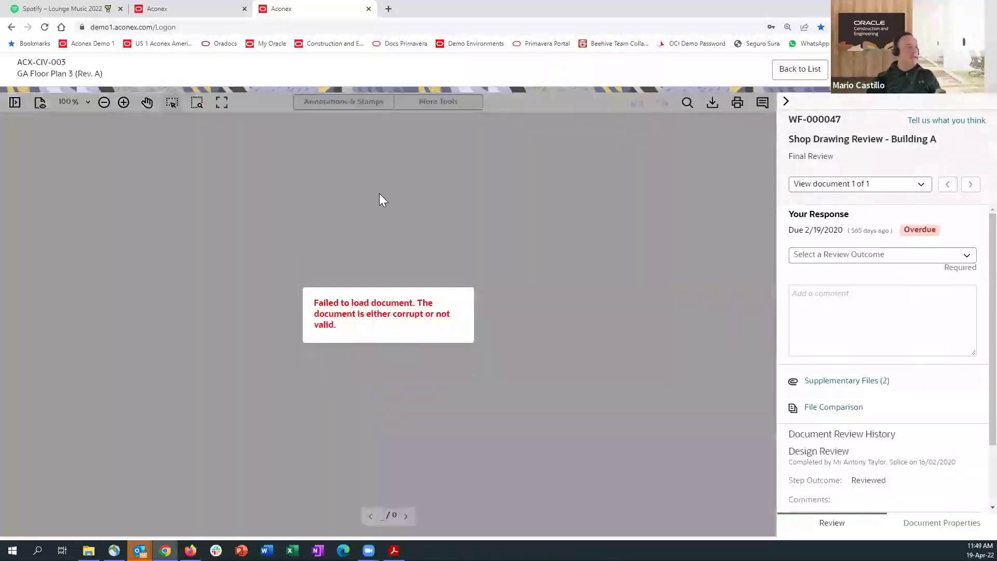
pyautogui.click(791, 73)
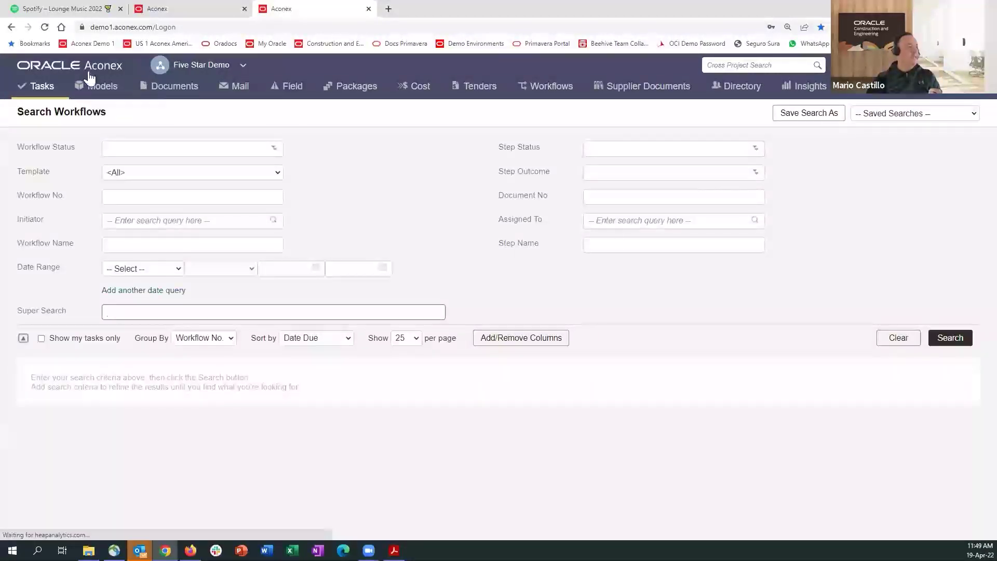
# - Return to My Tasks and expand the Packages and Supplier documents tasks with their pending items
pyautogui.moveTo(46, 86)
pyautogui.click(49, 126)
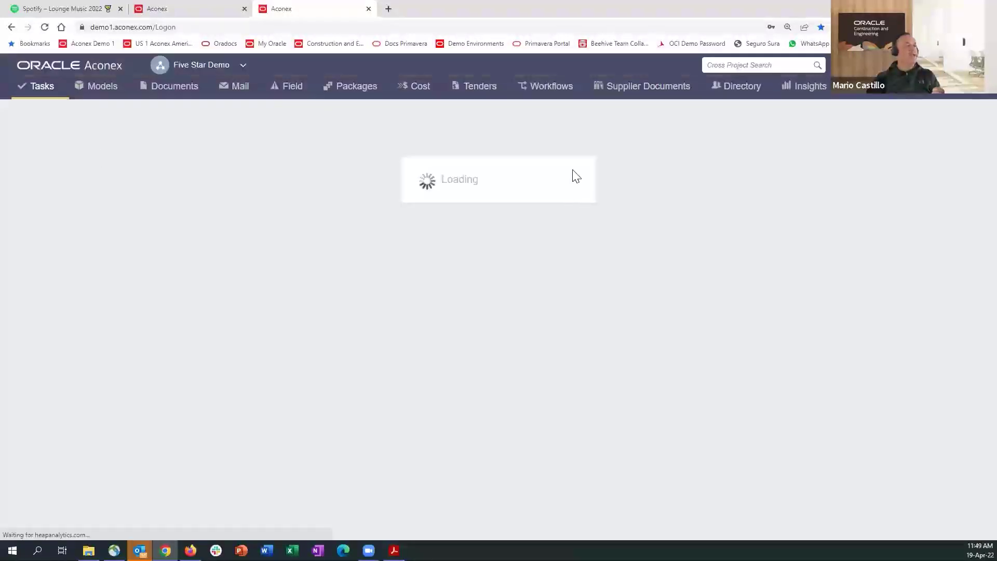
pyautogui.scroll(-4, 439, 346)
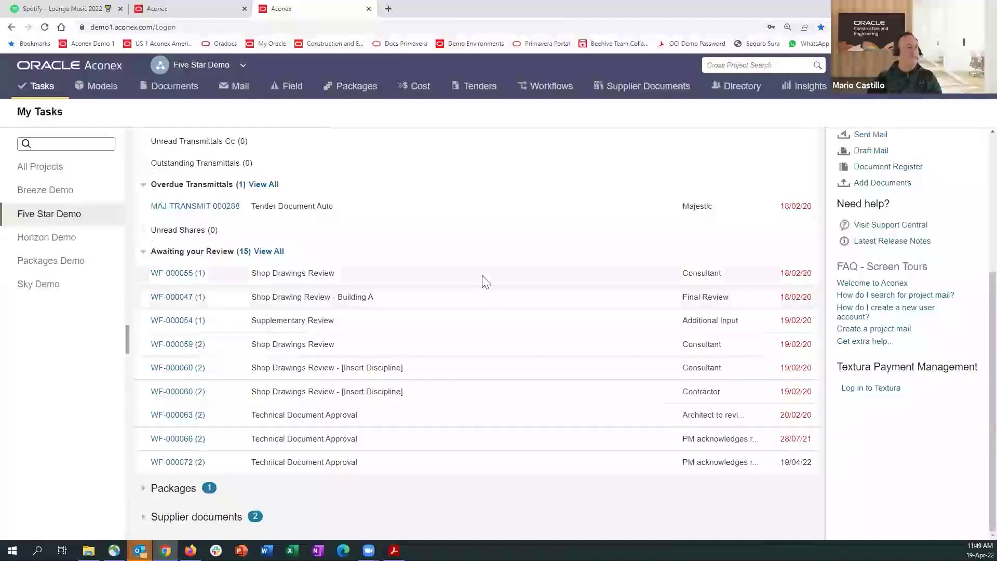
pyautogui.click(144, 491)
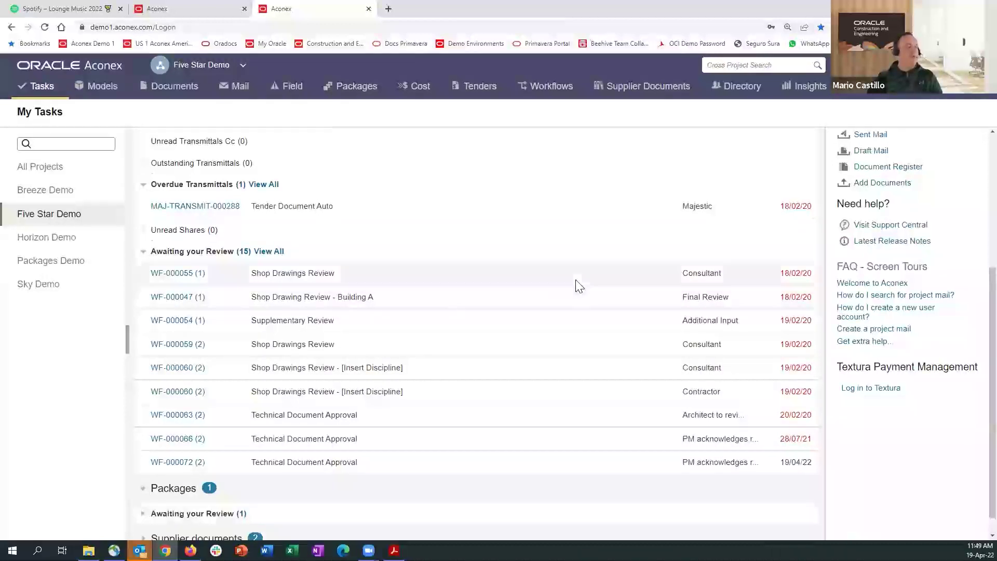
pyautogui.scroll(-1, 493, 359)
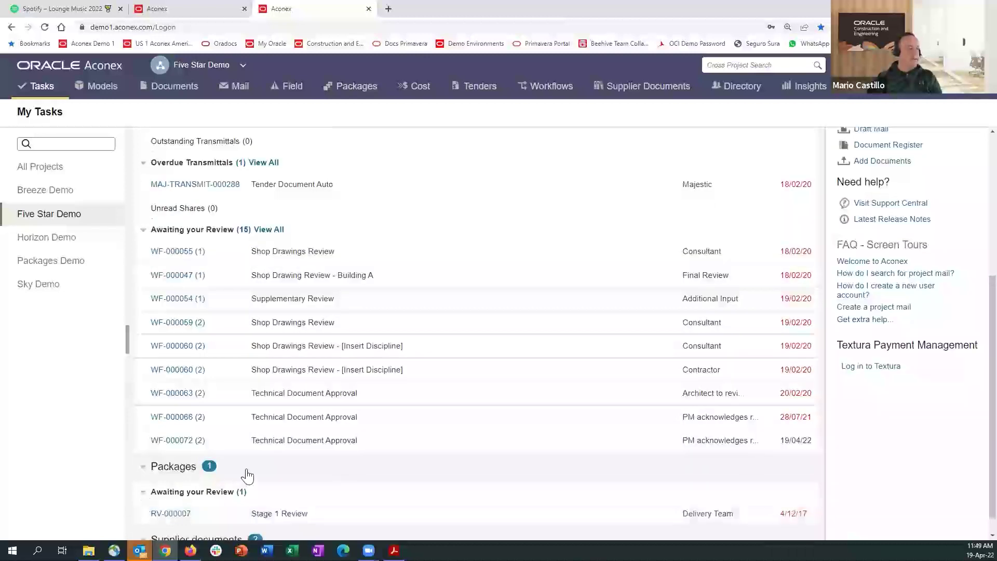
pyautogui.scroll(-1, 244, 478)
pyautogui.scroll(-3, 177, 522)
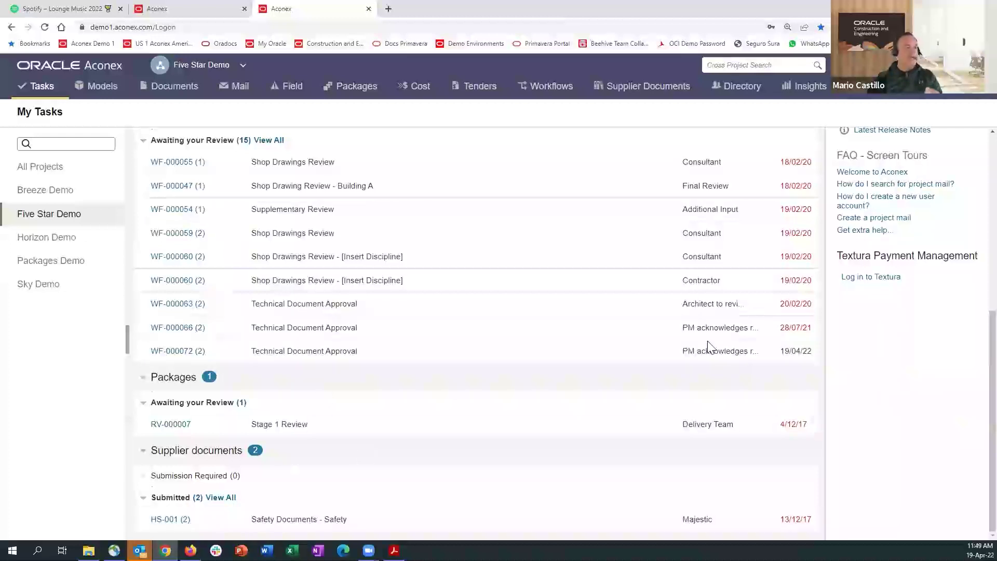
# - Review the whole Five Star Demo task overview, from the process insights to the documents, packages and supplier documents
pyautogui.scroll(10, 419, 376)
pyautogui.scroll(1, 426, 377)
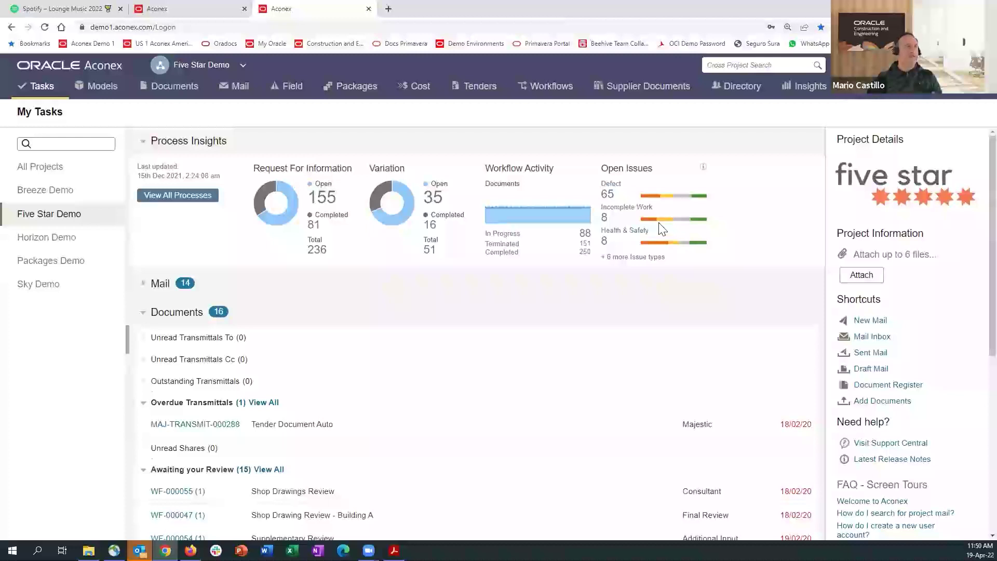
pyautogui.scroll(-3, 547, 327)
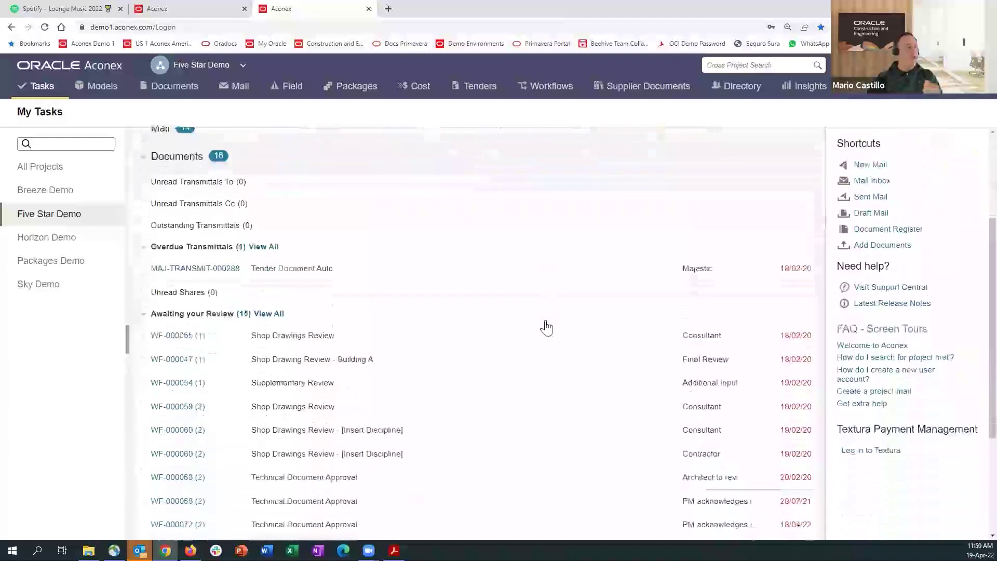
pyautogui.scroll(-3, 485, 301)
pyautogui.scroll(3, 494, 300)
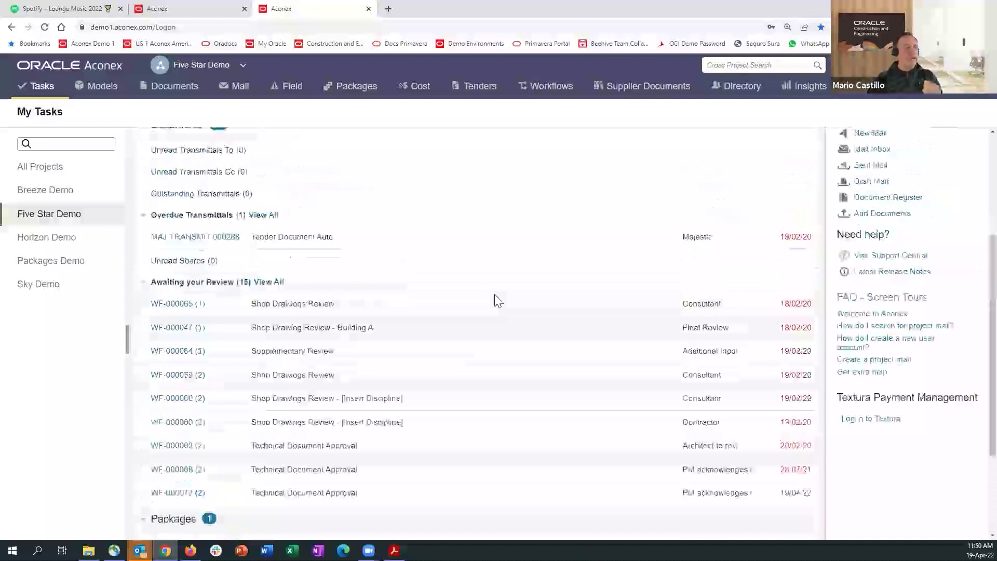
pyautogui.scroll(4, 496, 303)
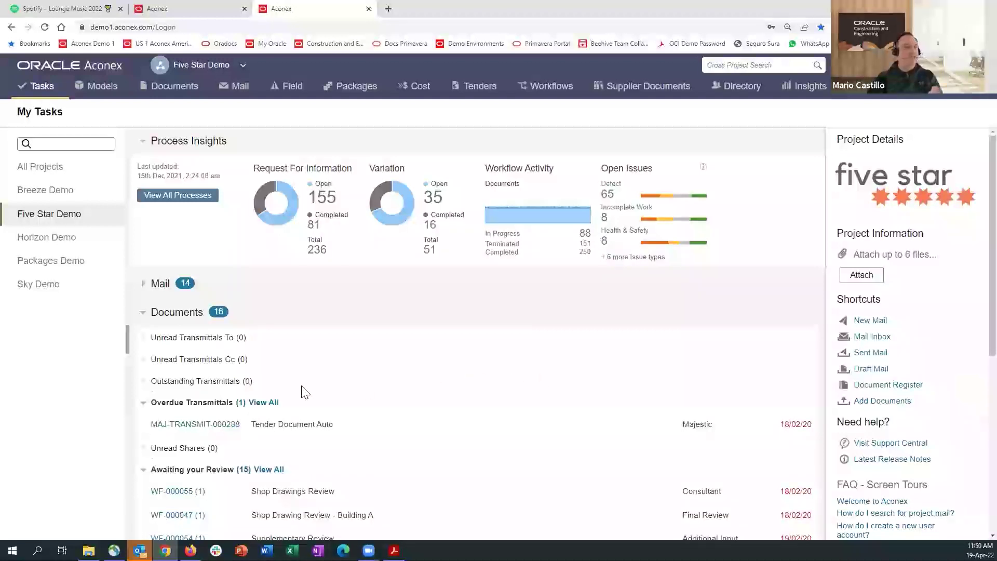
pyautogui.scroll(-7, 403, 361)
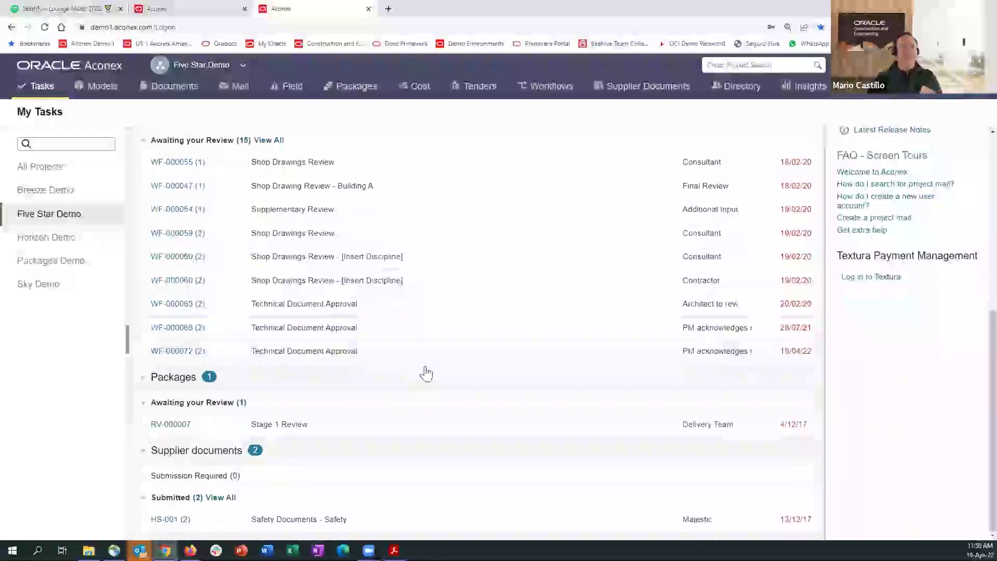
pyautogui.scroll(7, 425, 373)
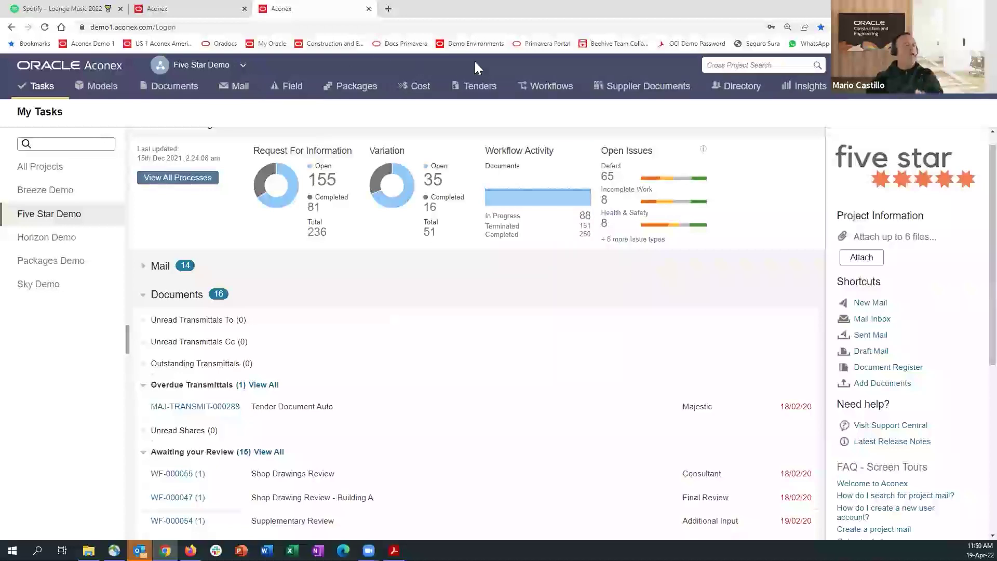
# - Search the Document Register for "mechanical" and place the Discipline column before Status in the results
pyautogui.click(175, 85)
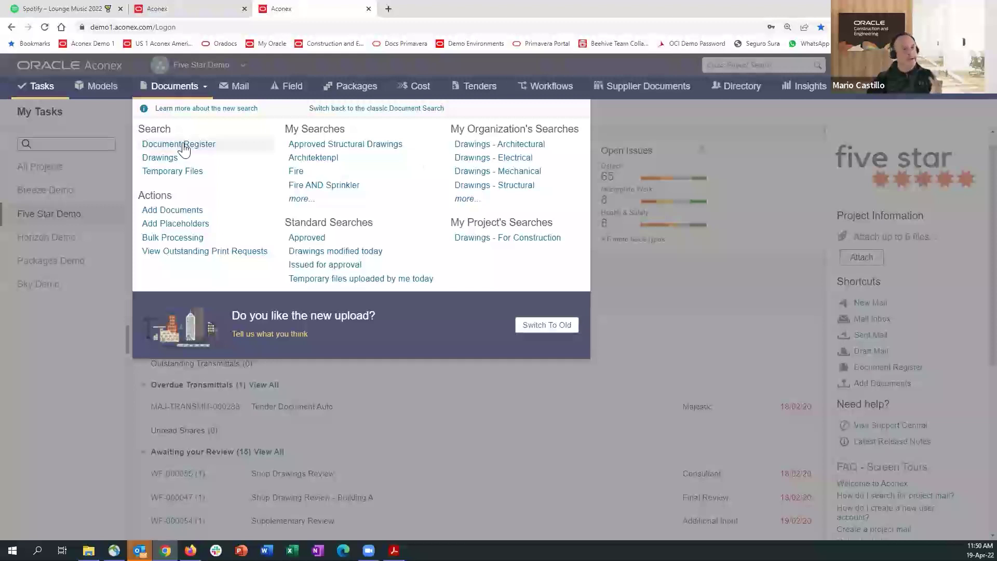
pyautogui.click(182, 144)
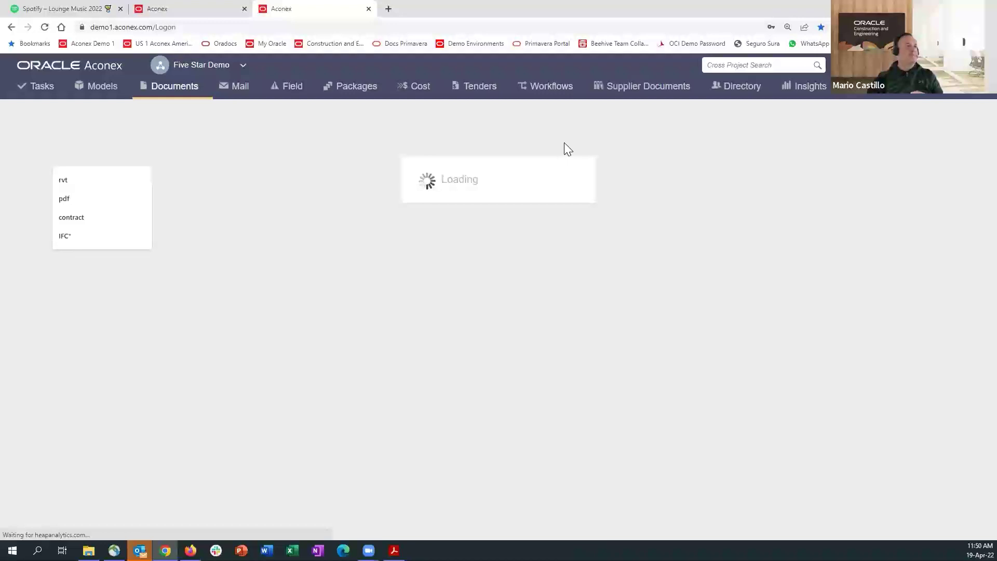
pyautogui.click(658, 274)
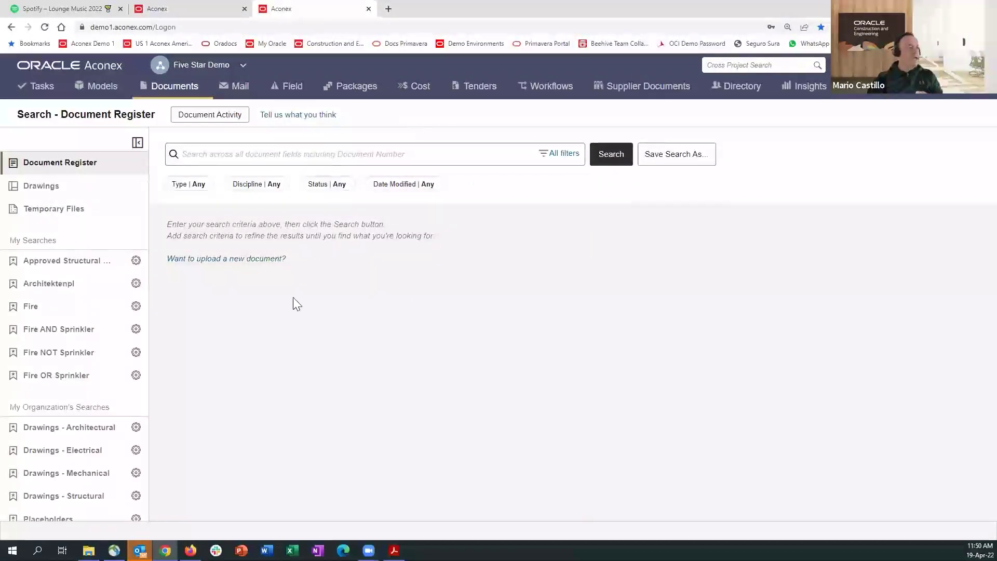
pyautogui.click(256, 150)
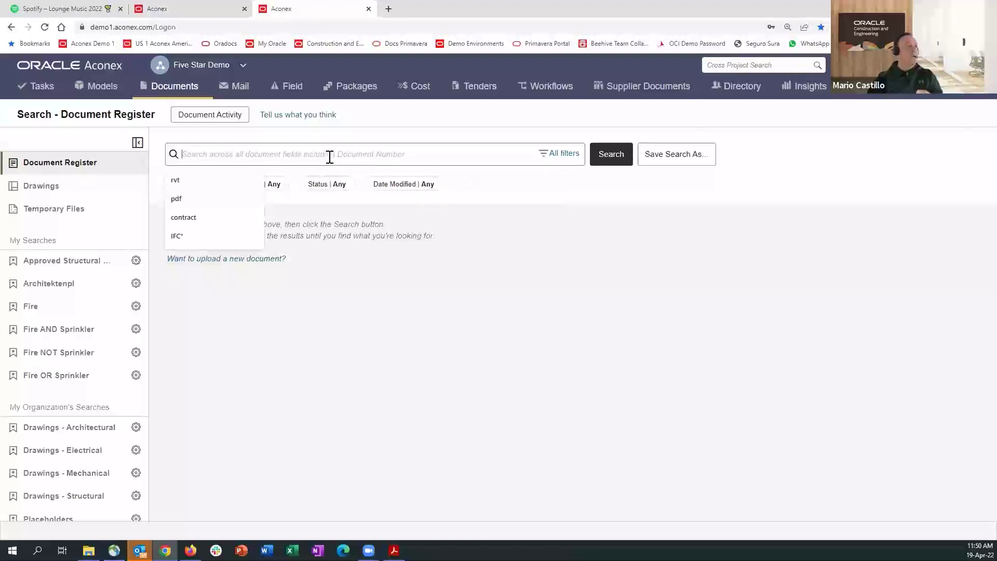
pyautogui.write('mechanical')
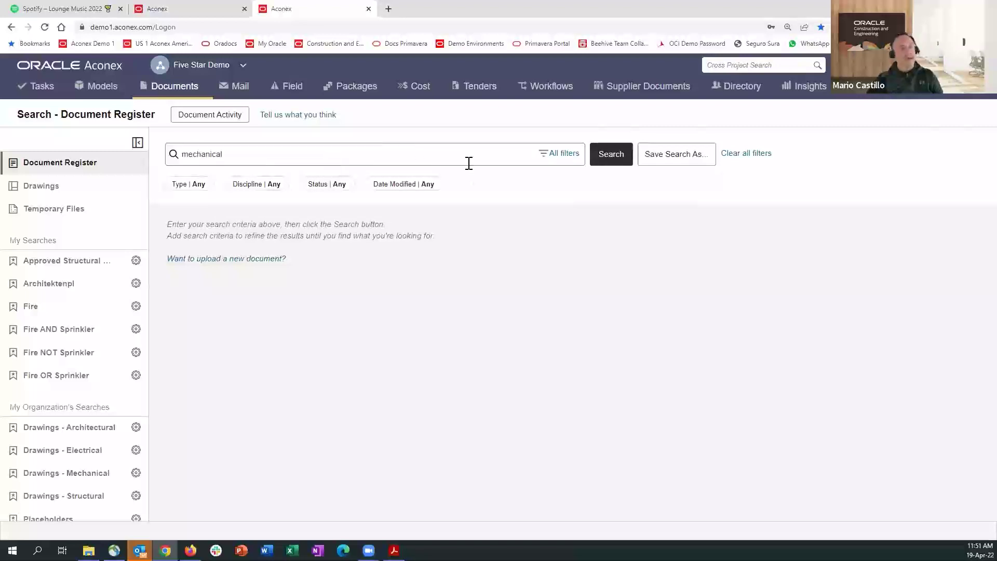
pyautogui.click(613, 155)
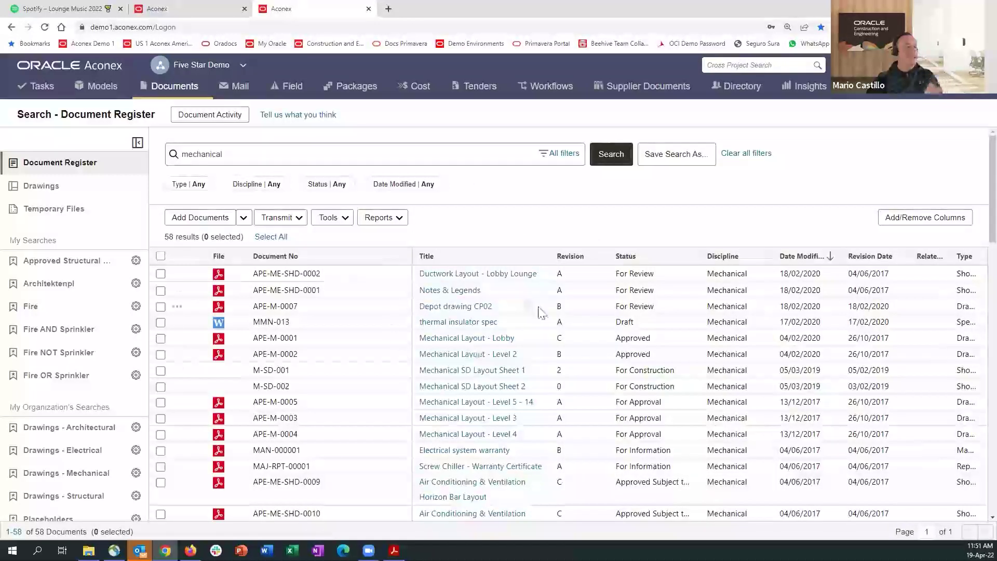
pyautogui.moveTo(722, 256); pyautogui.dragTo(631, 257)
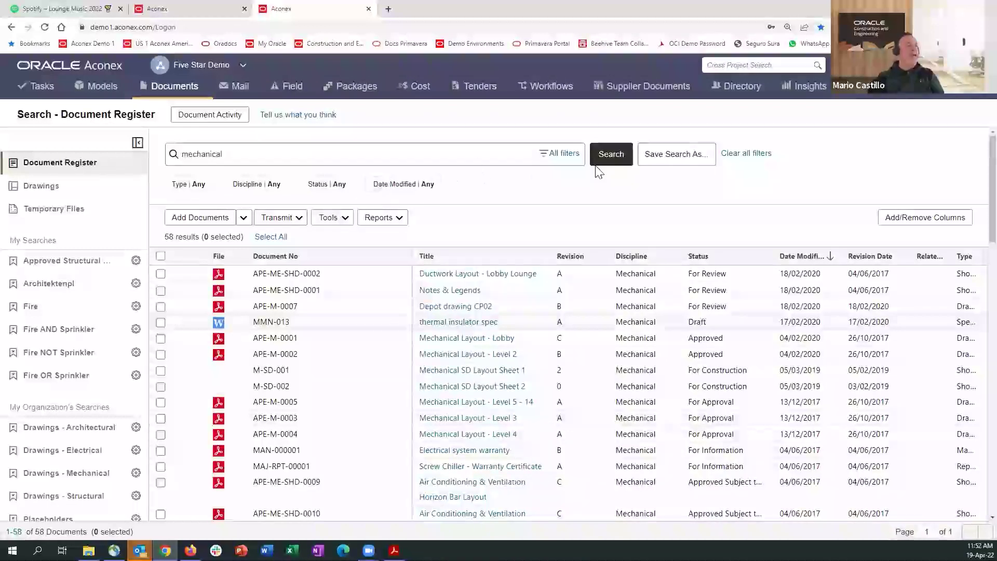
# - Clear the "mechanical" search and examine the full set of document filters
pyautogui.doubleClick(195, 143)
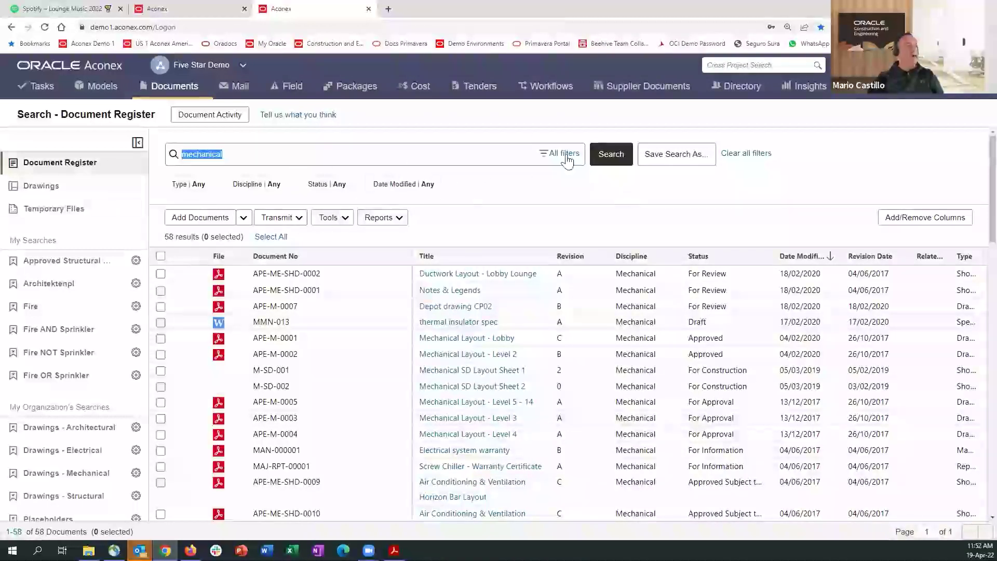
pyautogui.click(742, 154)
pyautogui.click(560, 154)
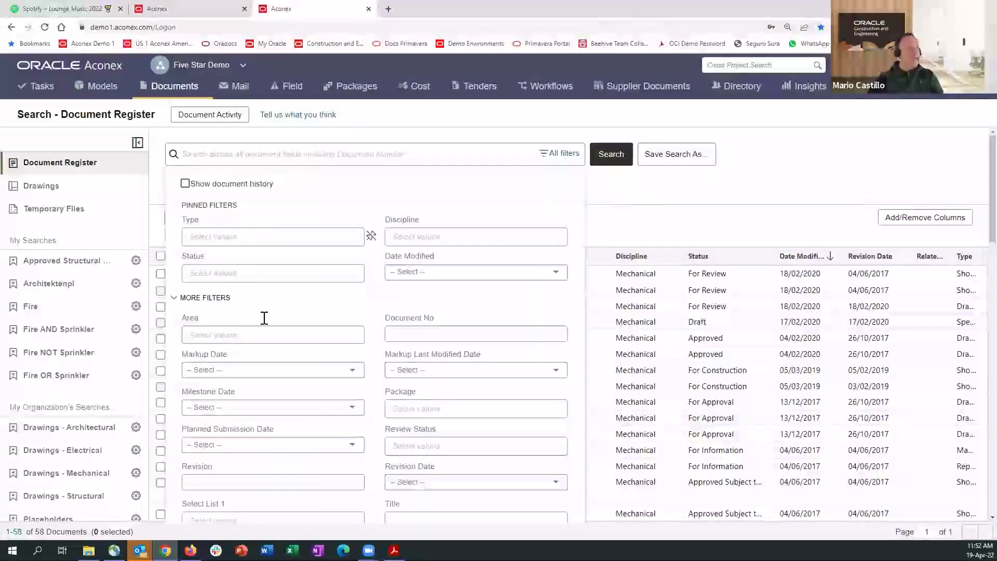
pyautogui.scroll(-3, 285, 339)
pyautogui.scroll(3, 288, 332)
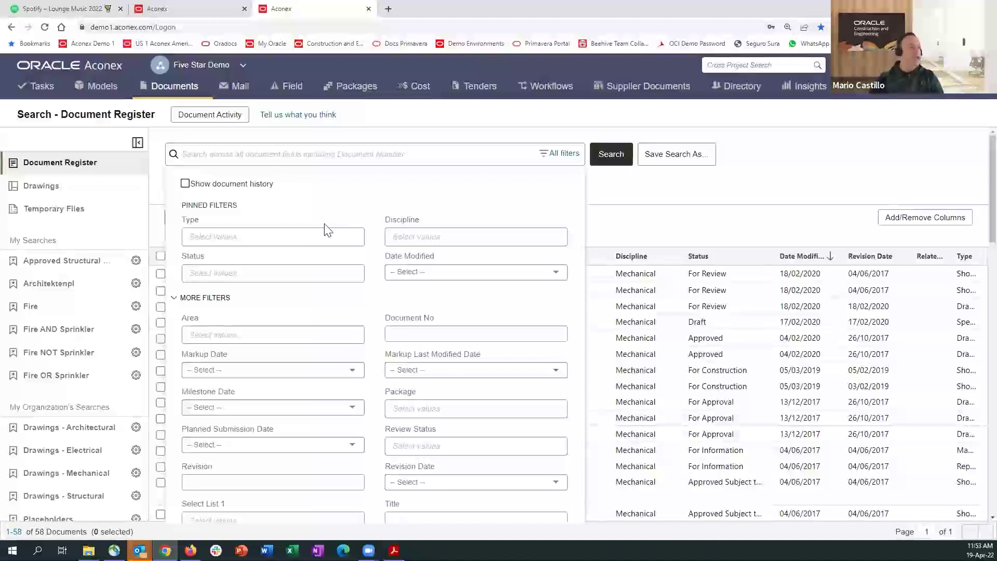
# - Search the Document Register with Type set to Drawing, Discipline to Architectural and Status to For Action
pyautogui.click(354, 235)
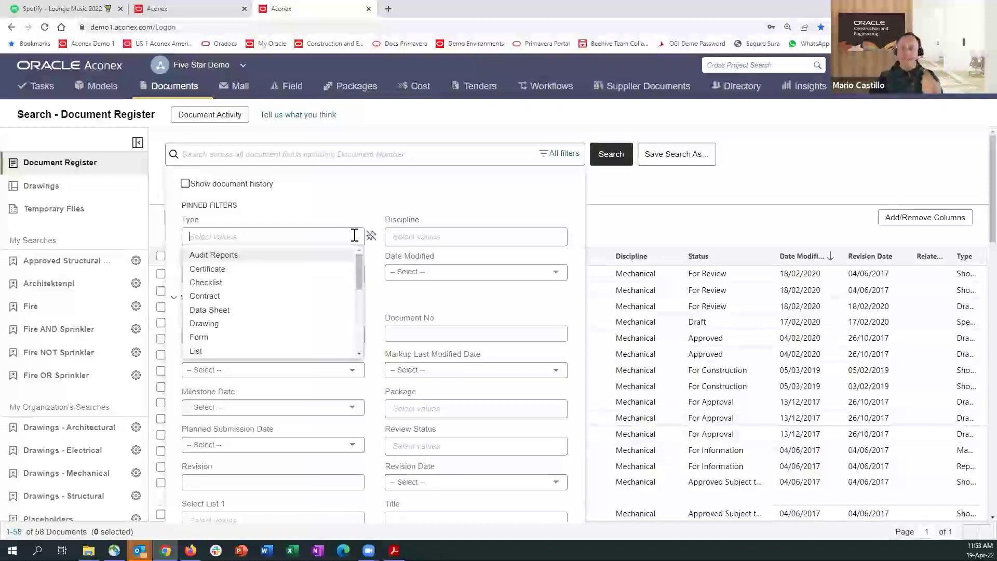
pyautogui.click(274, 324)
pyautogui.click(483, 238)
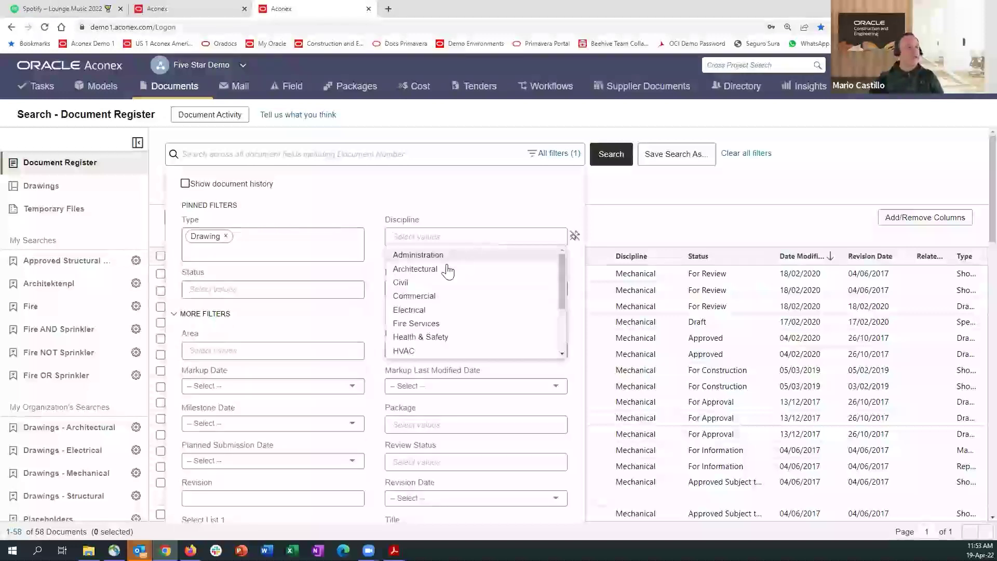
pyautogui.click(440, 270)
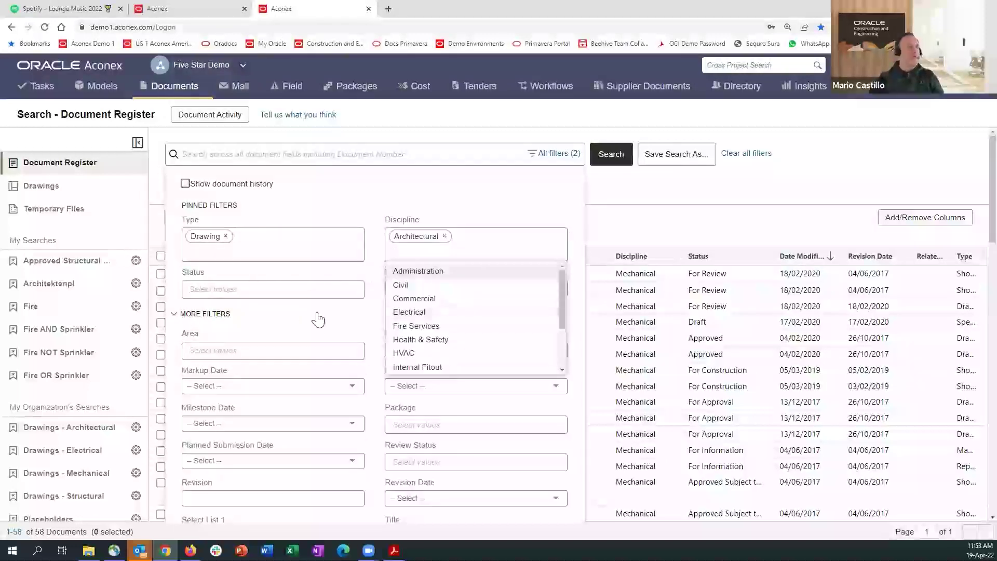
pyautogui.click(318, 318)
pyautogui.click(282, 289)
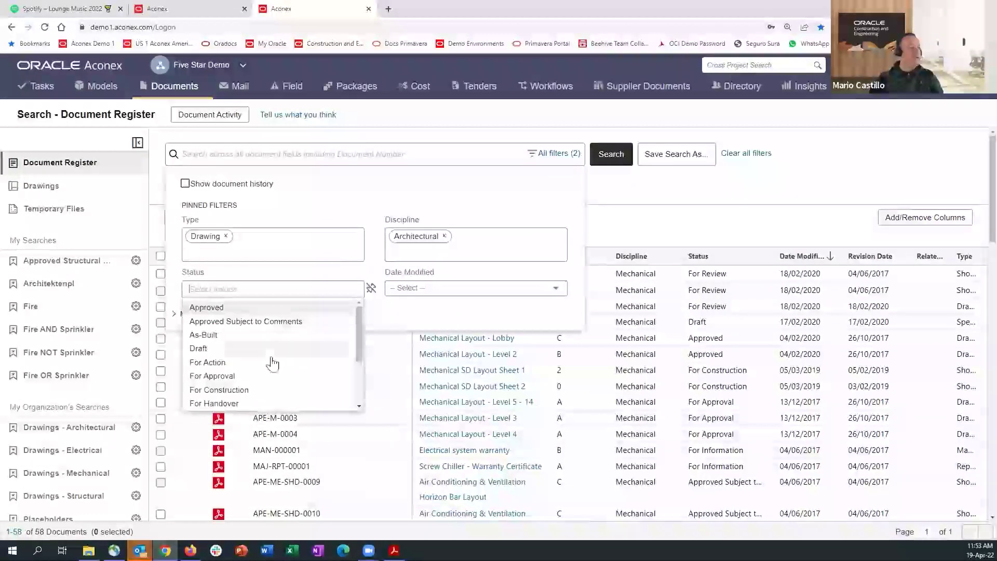
pyautogui.click(219, 363)
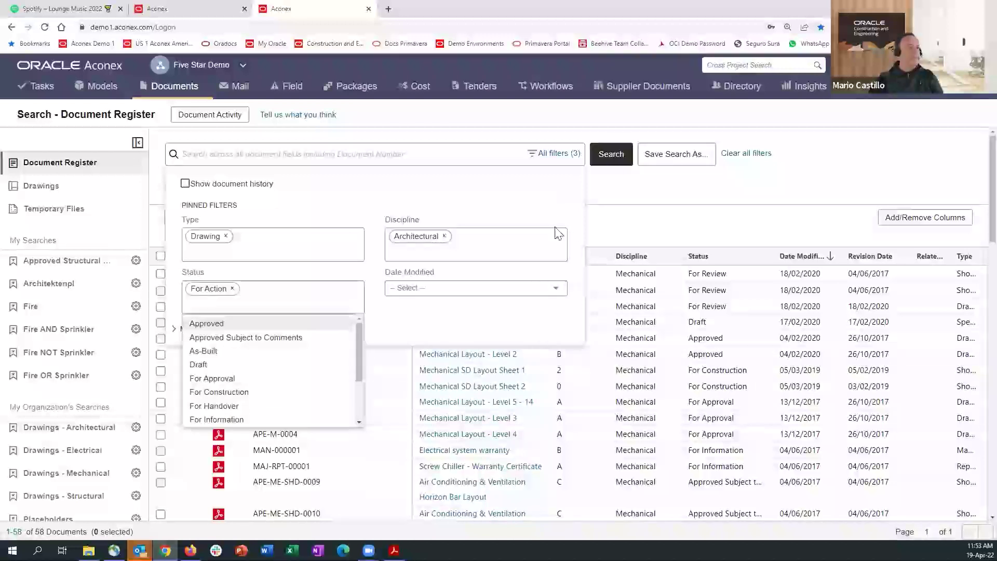
pyautogui.click(611, 154)
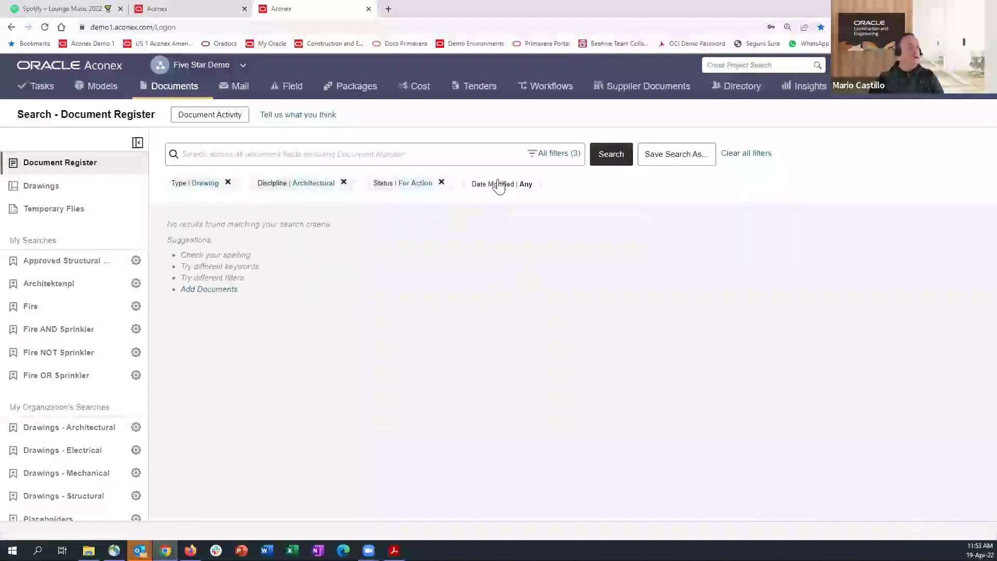
# - Replace the status filter with For Approval and rerun the search for architectural drawings
pyautogui.click(442, 183)
pyautogui.click(555, 154)
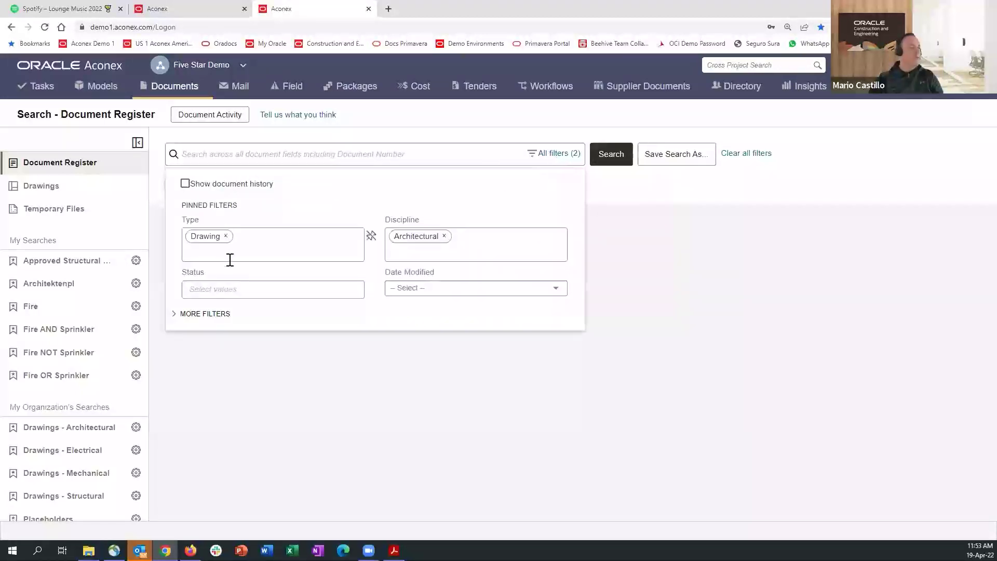
pyautogui.click(335, 290)
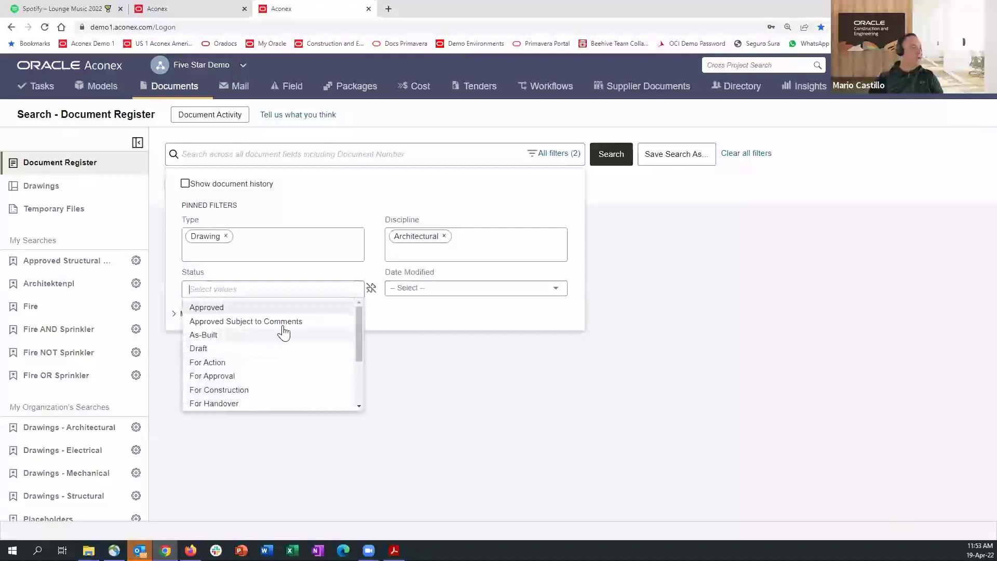
pyautogui.click(218, 376)
pyautogui.click(613, 157)
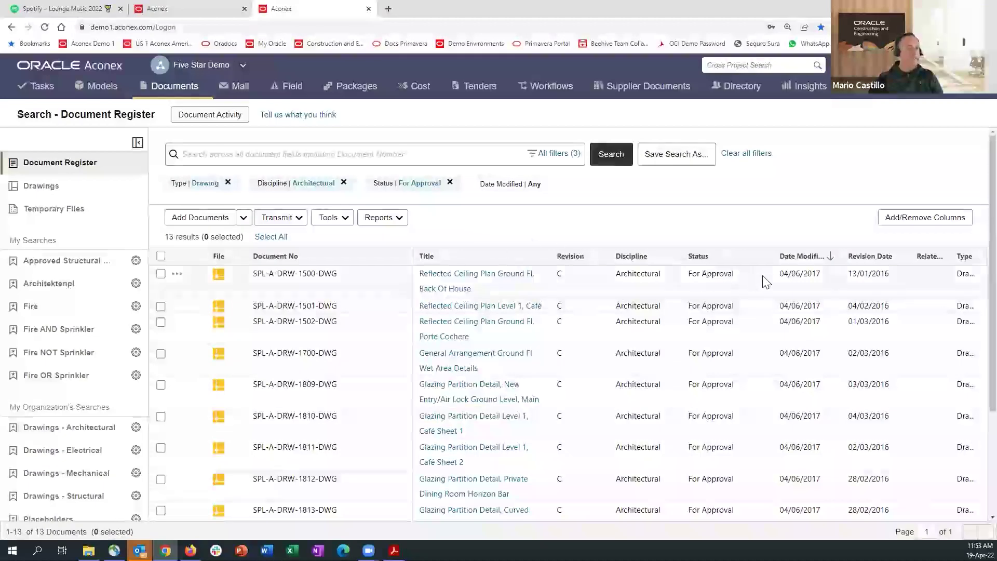
# - Place the Type, Discipline and Status columns in that order between Title and Revision in the results
pyautogui.moveTo(965, 256); pyautogui.dragTo(606, 258)
pyautogui.moveTo(668, 256); pyautogui.dragTo(614, 260)
pyautogui.moveTo(735, 258); pyautogui.dragTo(678, 258)
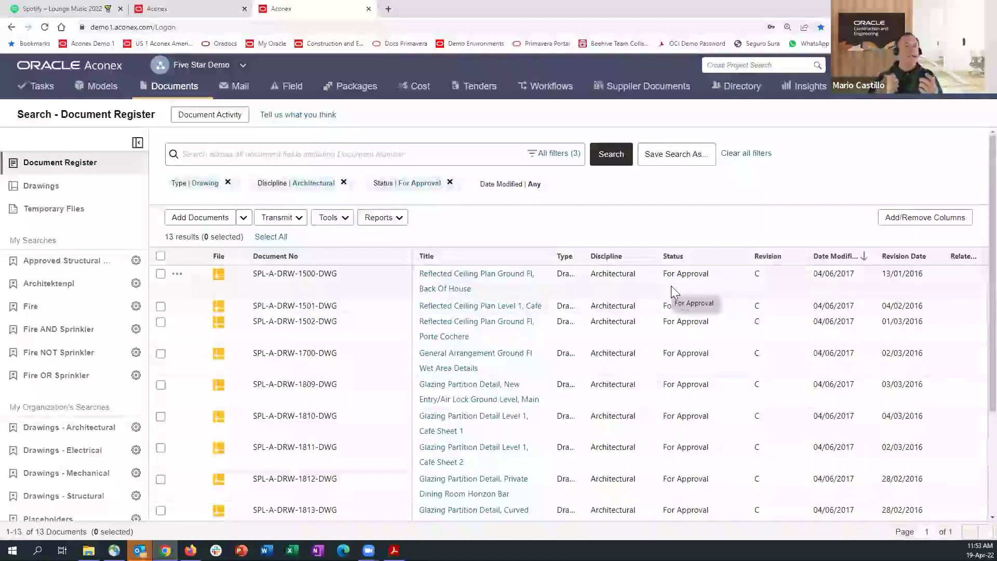
pyautogui.scroll(-3, 426, 312)
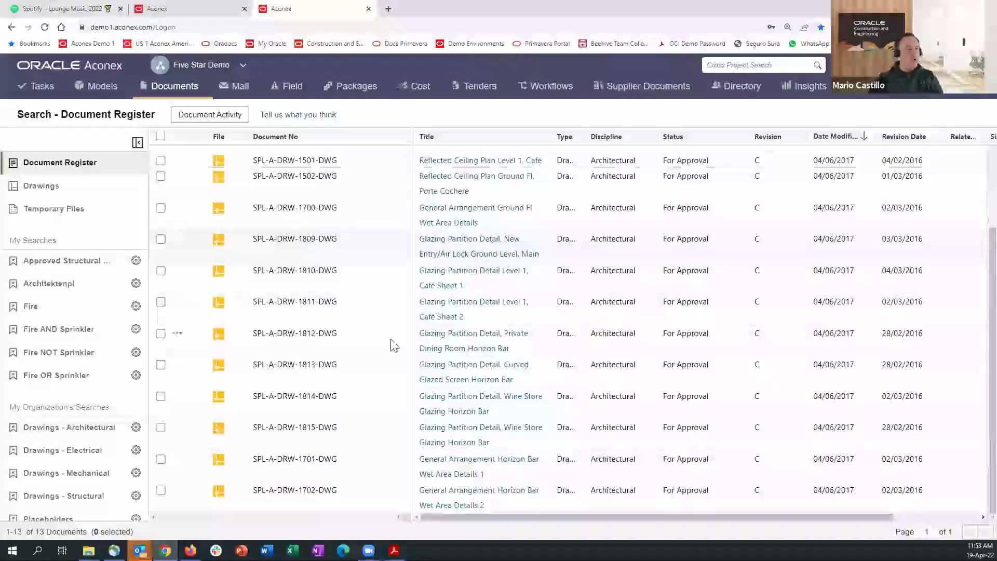
pyautogui.scroll(3, 392, 335)
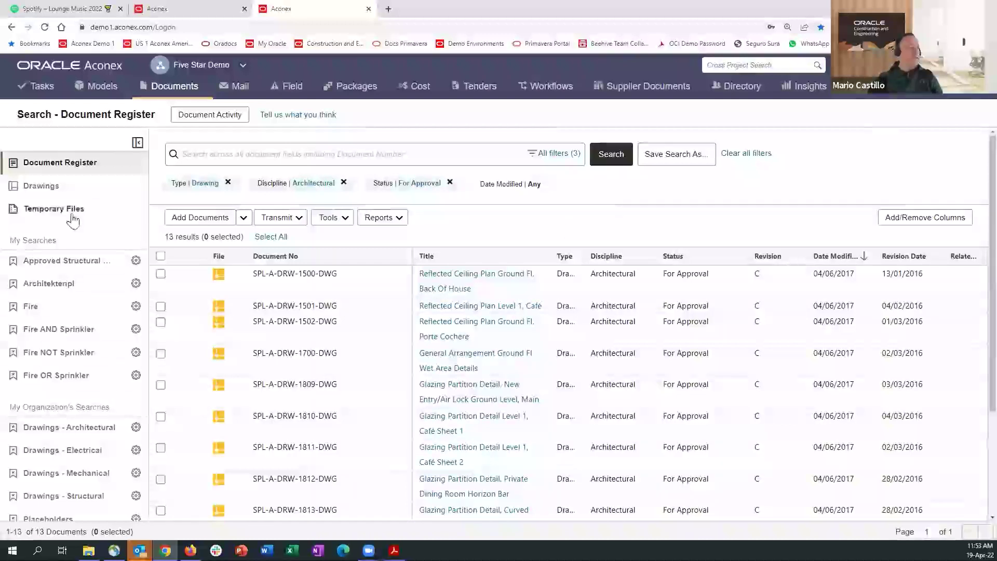
# - Look through the personal, organization, project and standard saved searches, and clear all current filters
pyautogui.scroll(-1, 60, 301)
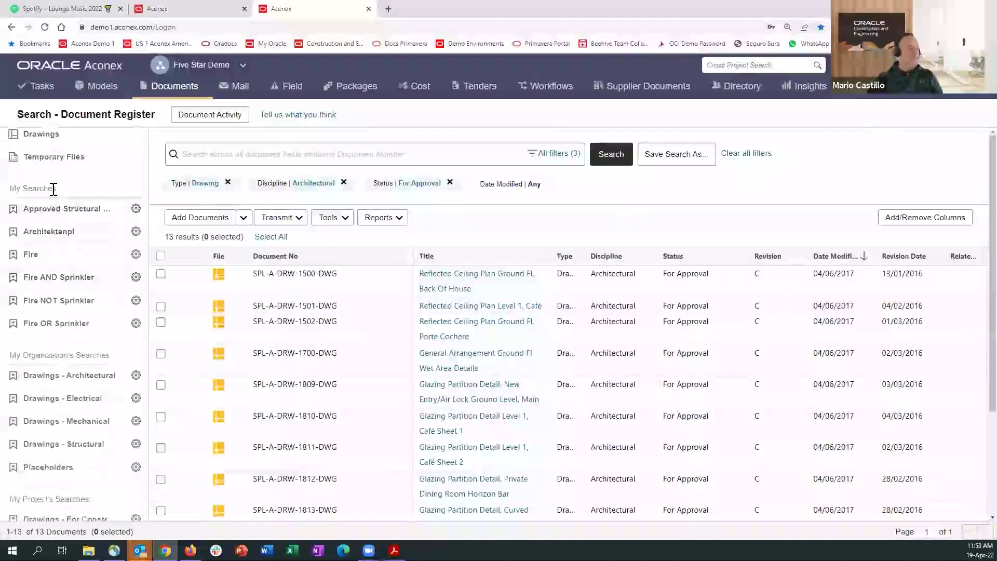
pyautogui.scroll(-1, 78, 291)
pyautogui.scroll(-2, 91, 288)
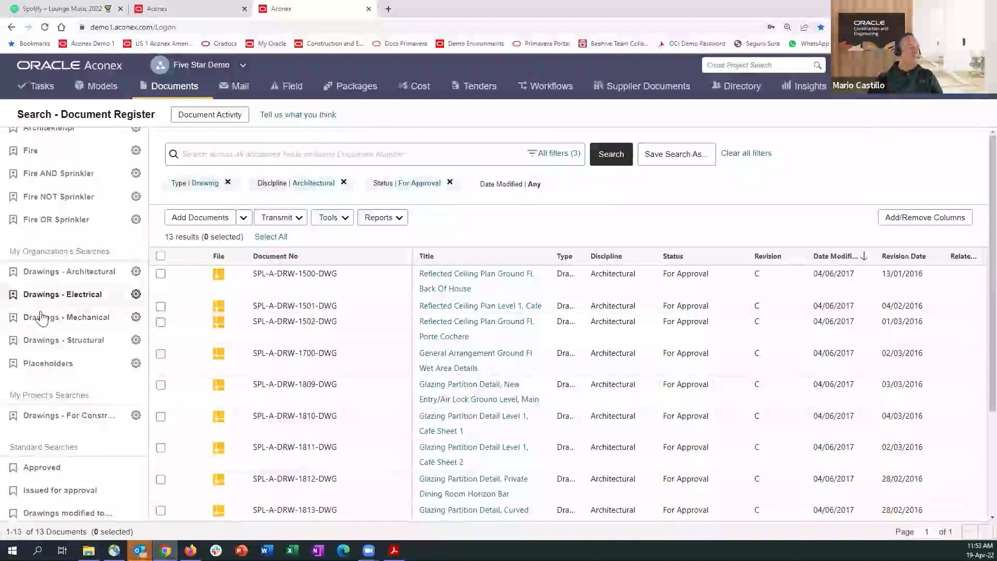
pyautogui.scroll(-1, 125, 281)
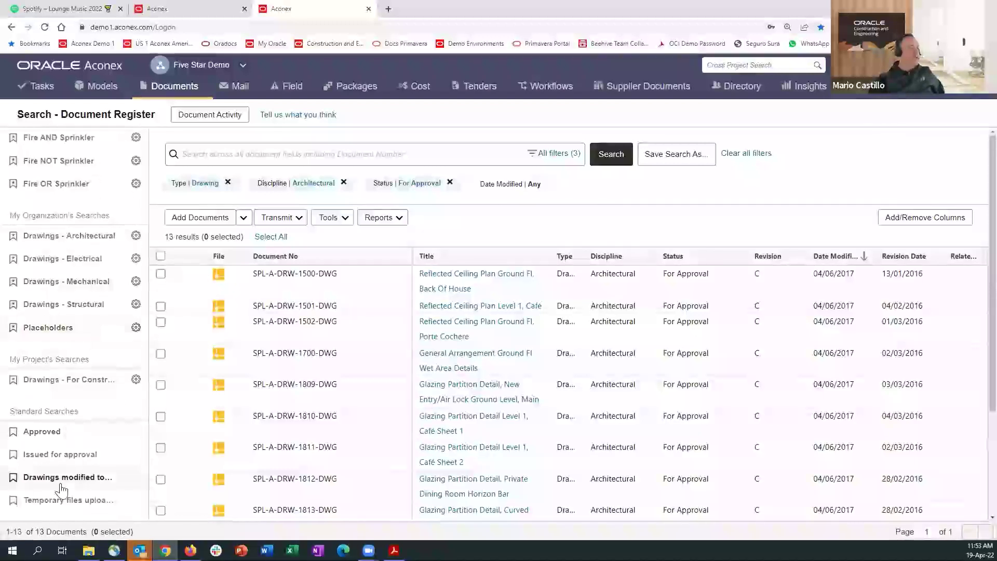
pyautogui.click(748, 154)
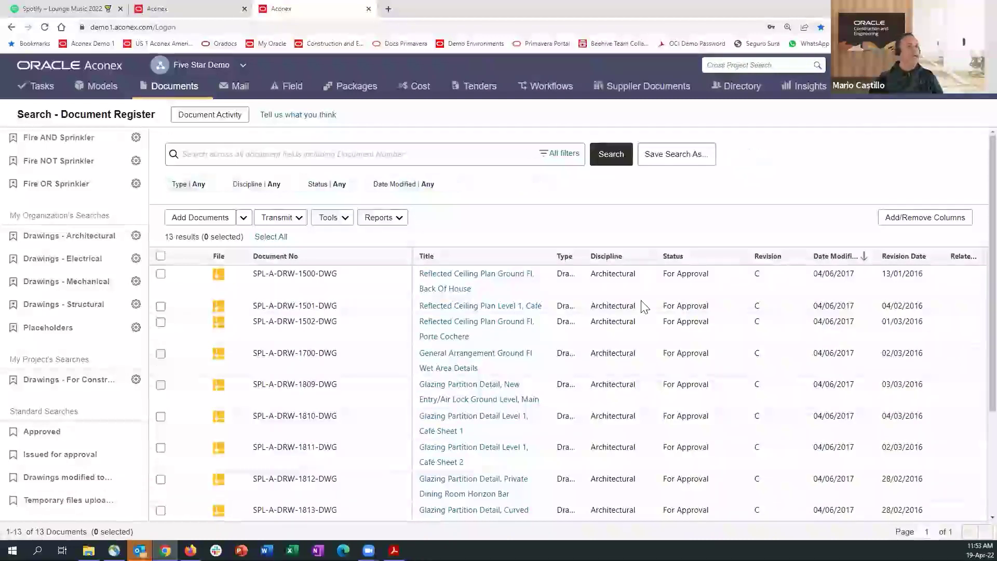
# - Run the standard Approved, Issued for approval and Drawings modified today searches, viewing the report options for the Approved documents
pyautogui.click(57, 439)
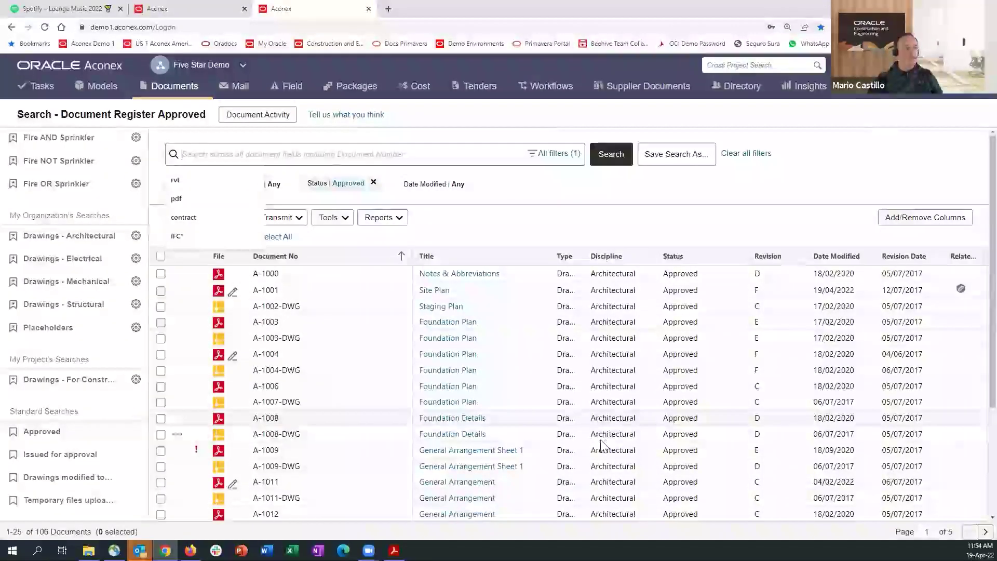
pyautogui.click(535, 233)
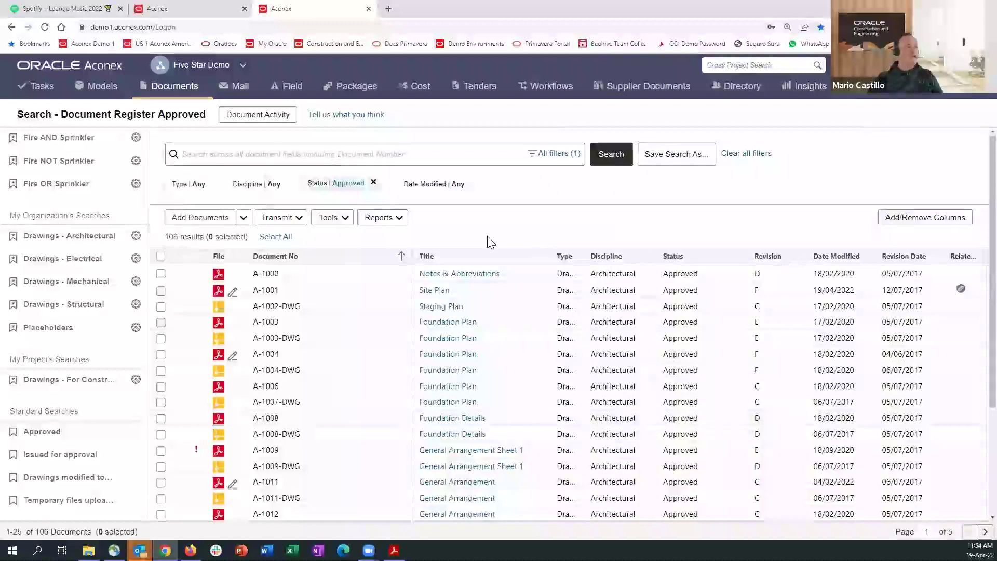
pyautogui.click(397, 223)
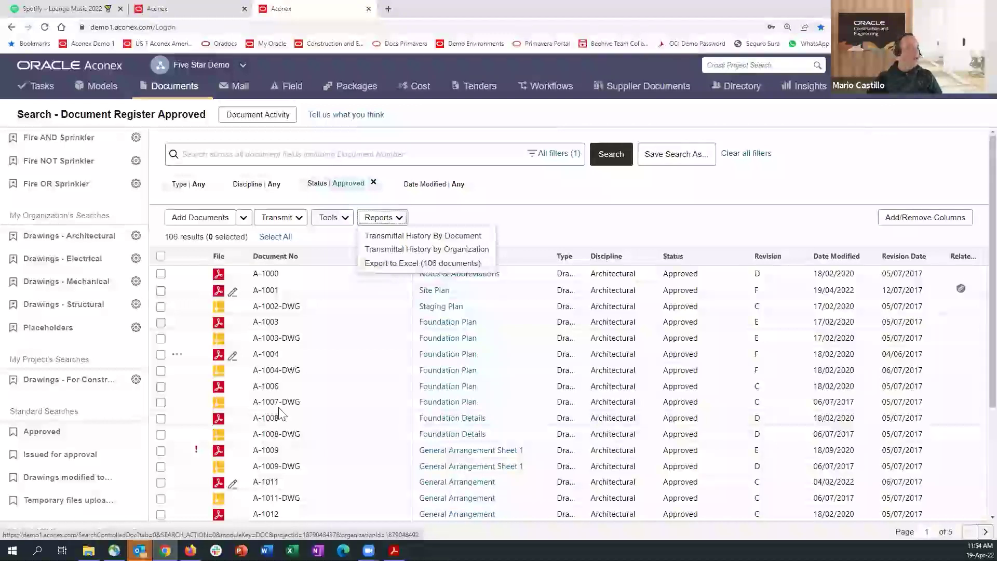
pyautogui.click(61, 459)
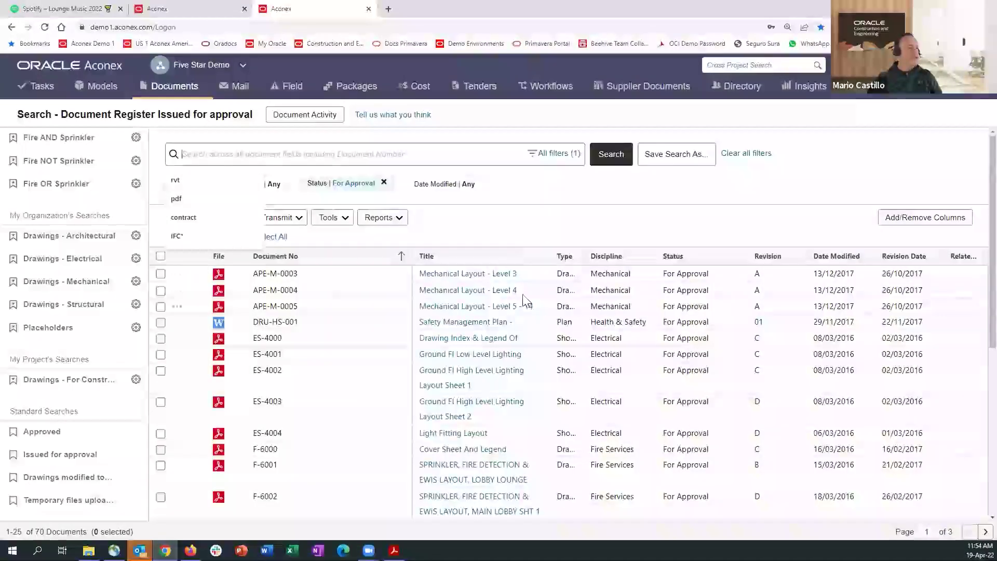
pyautogui.click(104, 478)
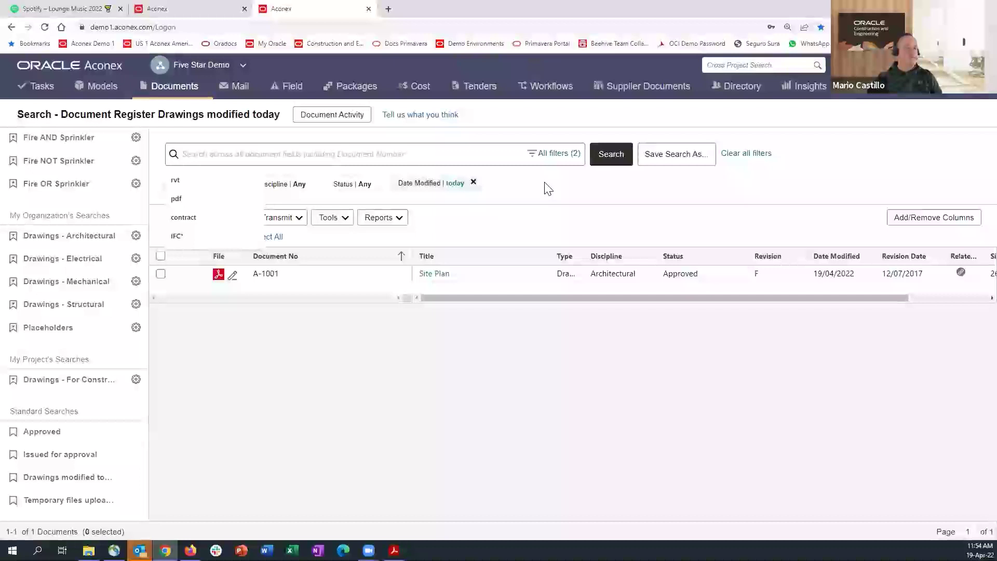
# - Run the organization's saved searches for Mechanical, Structural and Architectural drawings in turn
pyautogui.click(73, 281)
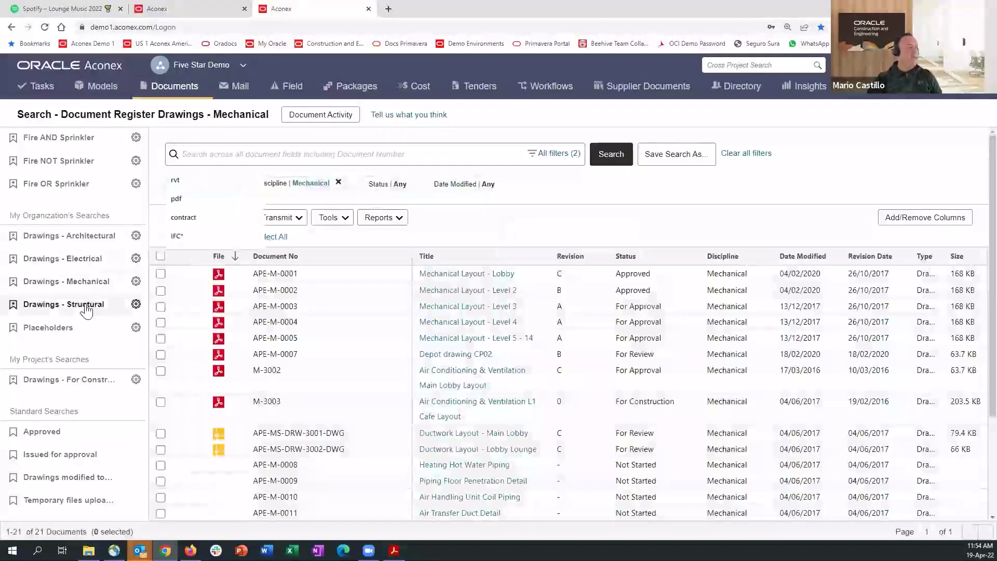
pyautogui.click(85, 304)
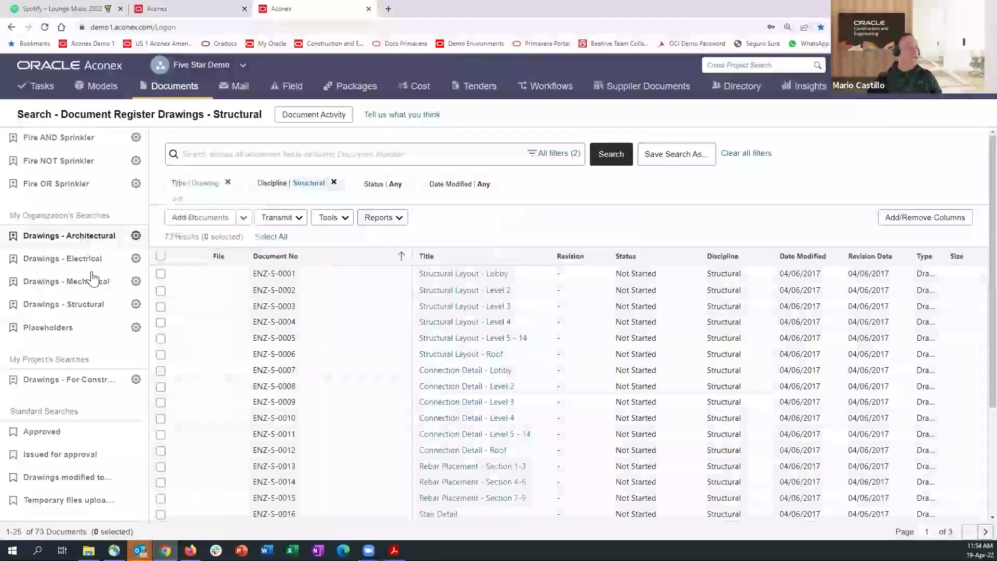
pyautogui.click(77, 235)
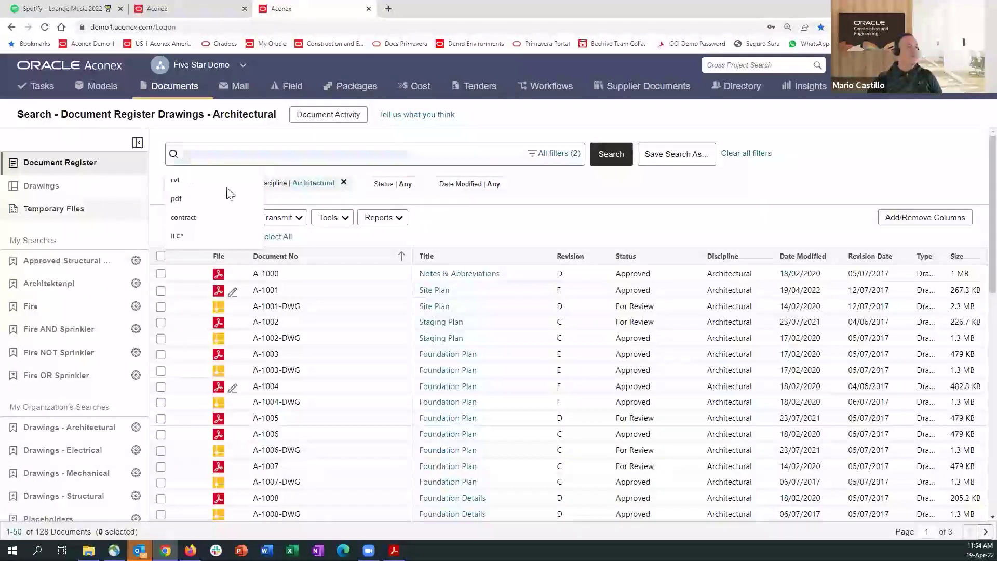